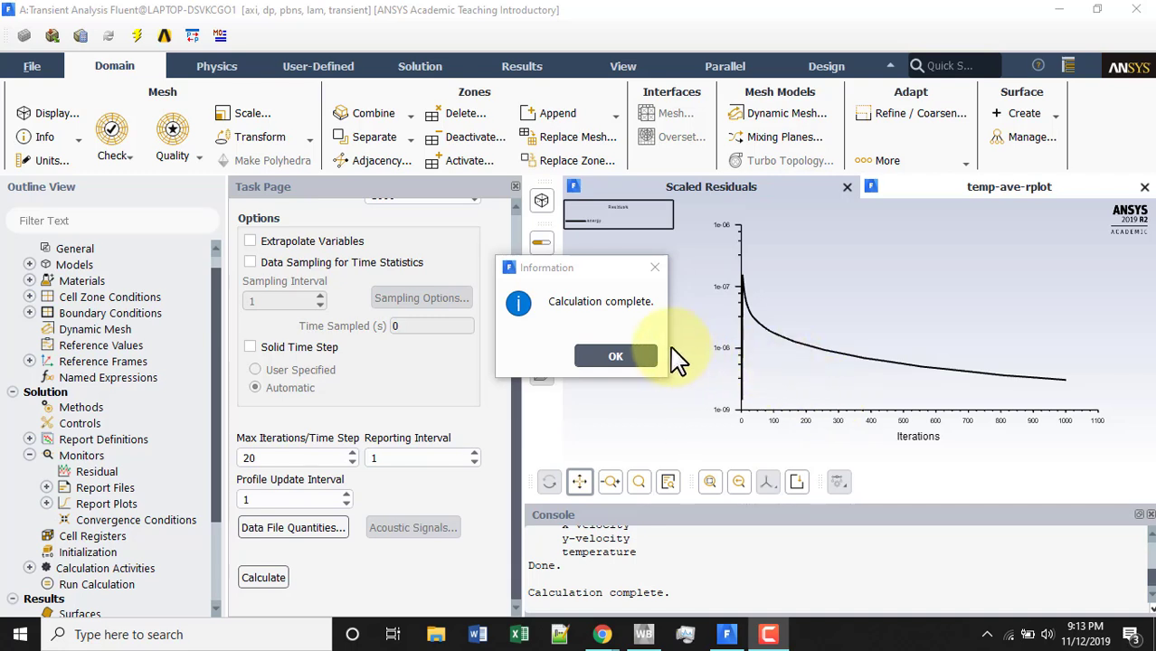
Step: Dismiss the calculation-complete notice and show the volume-average temperature versus flow-time plot
left_click(616, 357)
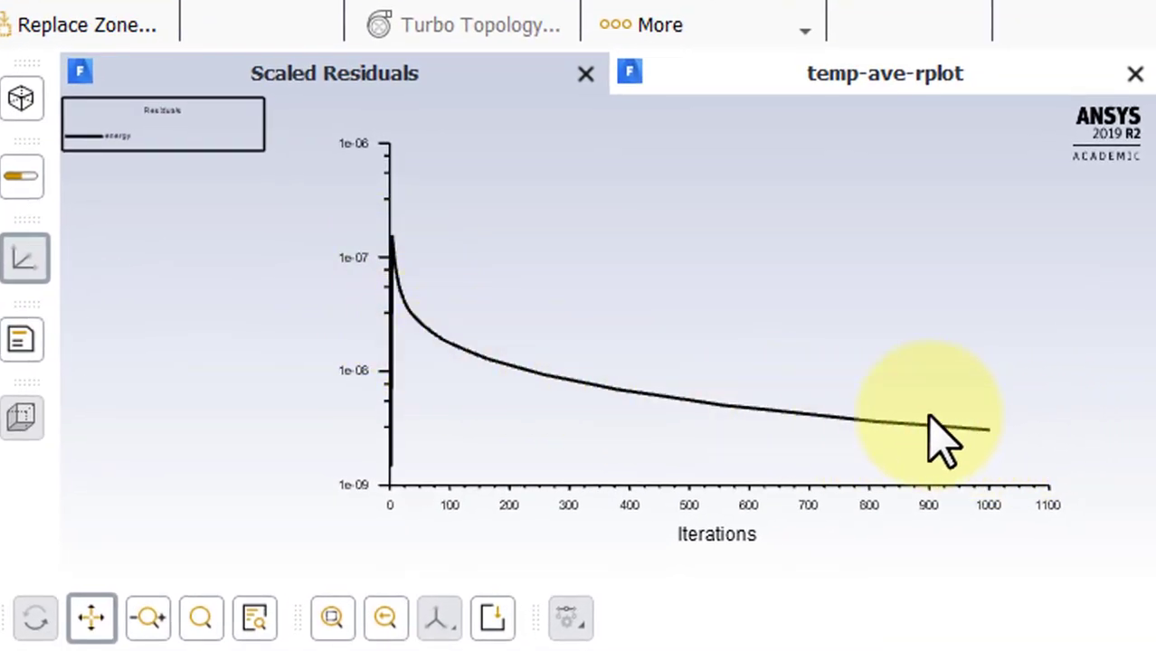
left_click(853, 79)
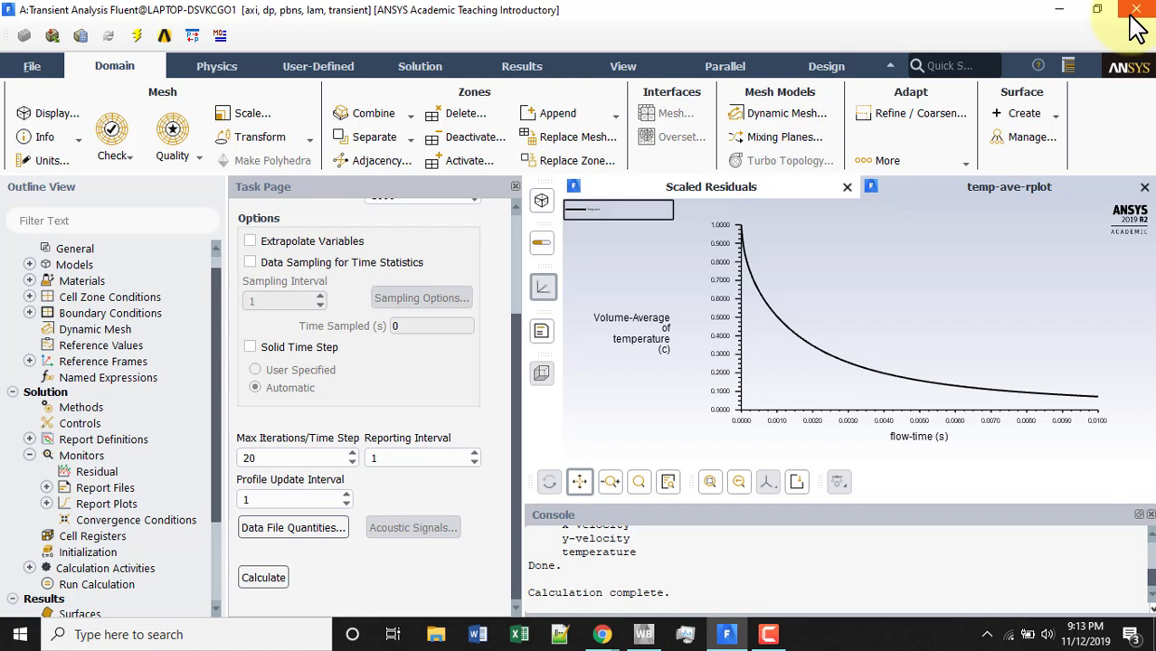
Step: Quit Fluent, add a standalone Results system B to the schematic, and open its Results cell
left_click(1131, 12)
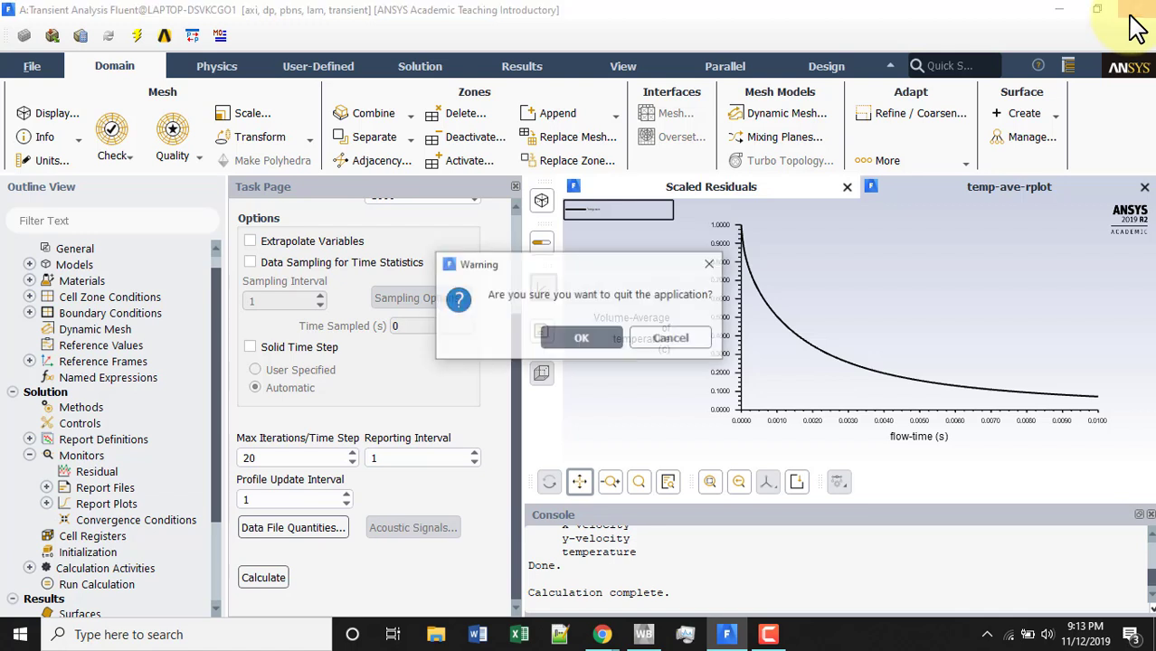
left_click(581, 339)
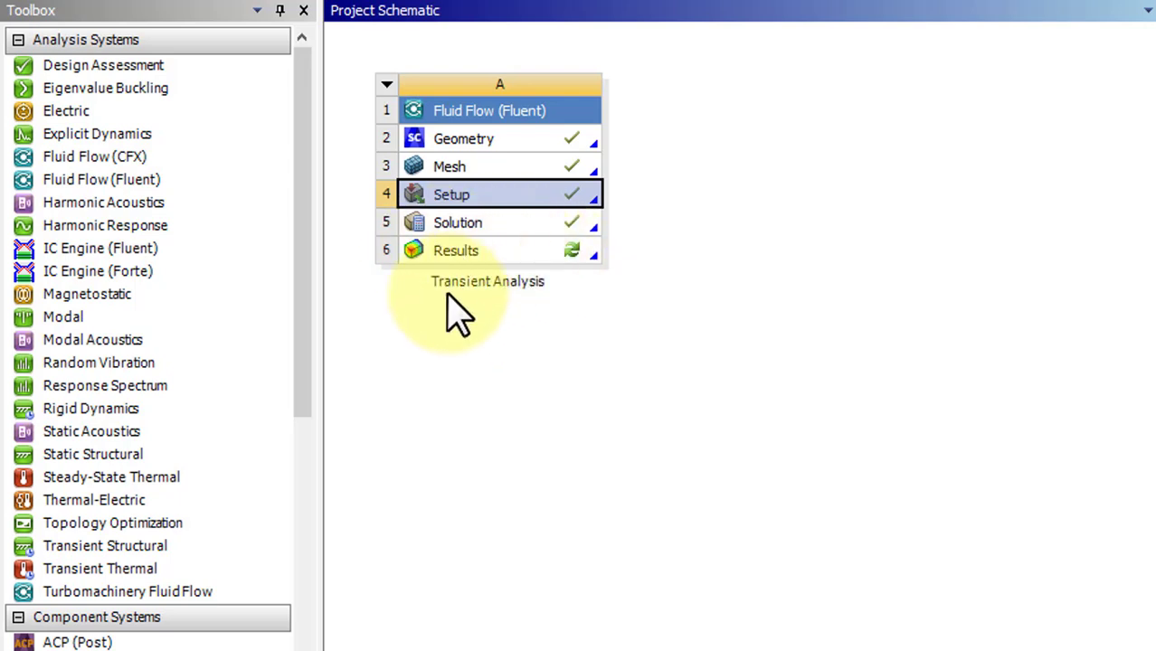
left_click_drag(299, 409, 303, 546)
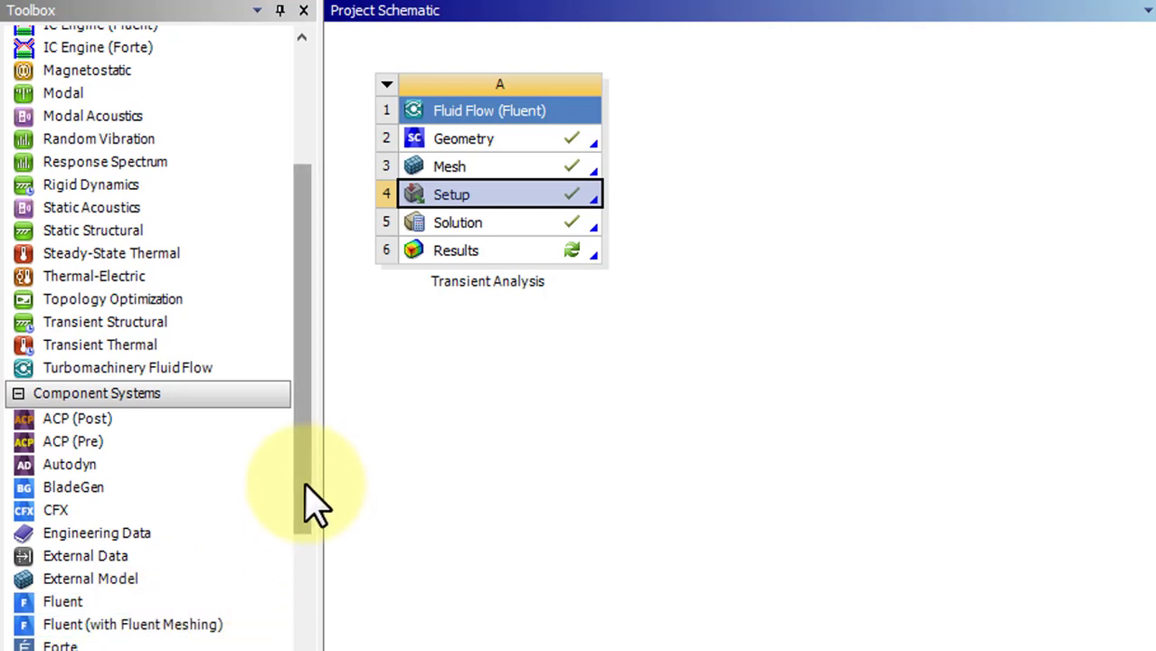
left_click_drag(309, 498, 232, 638)
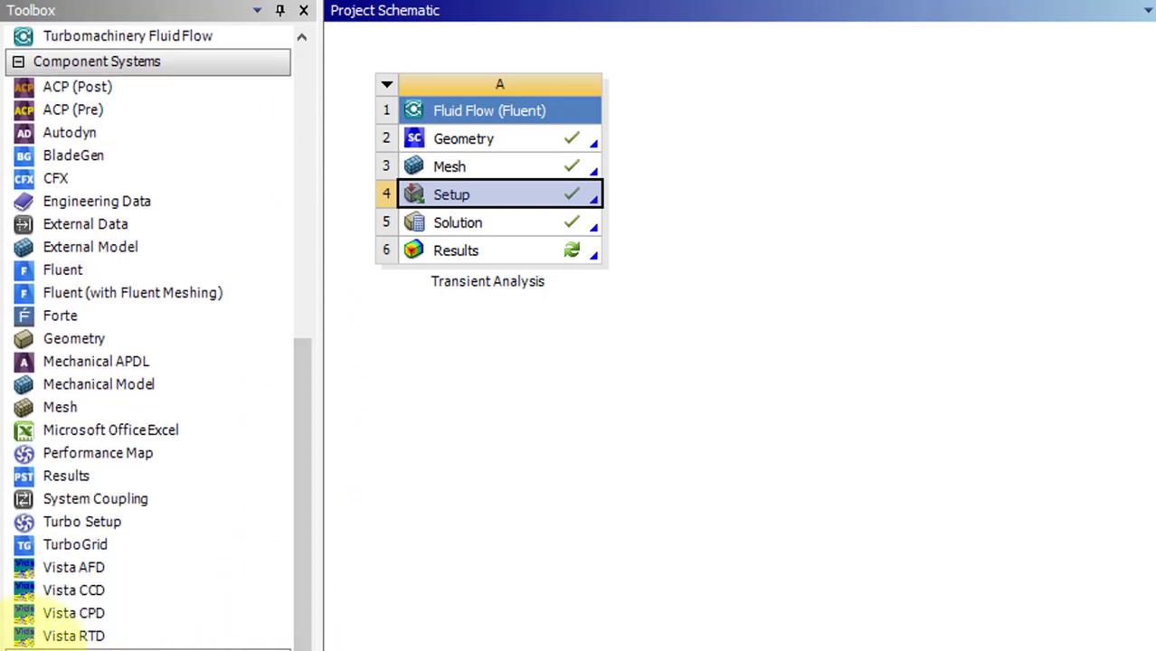
left_click_drag(27, 477, 505, 327)
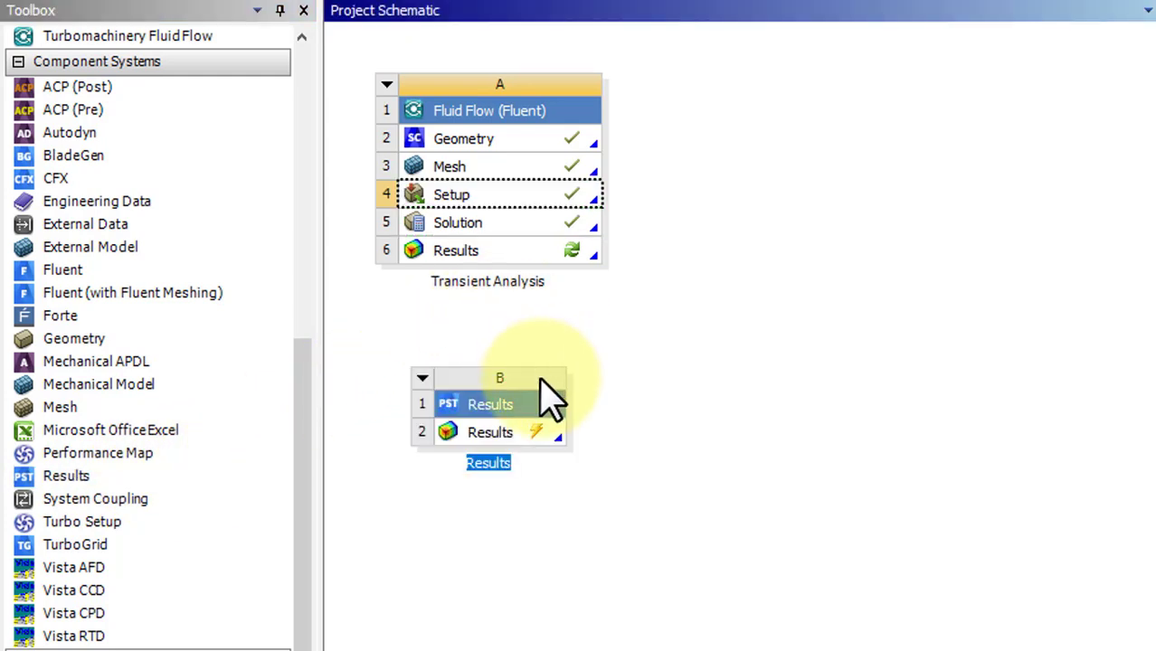
left_click(509, 432)
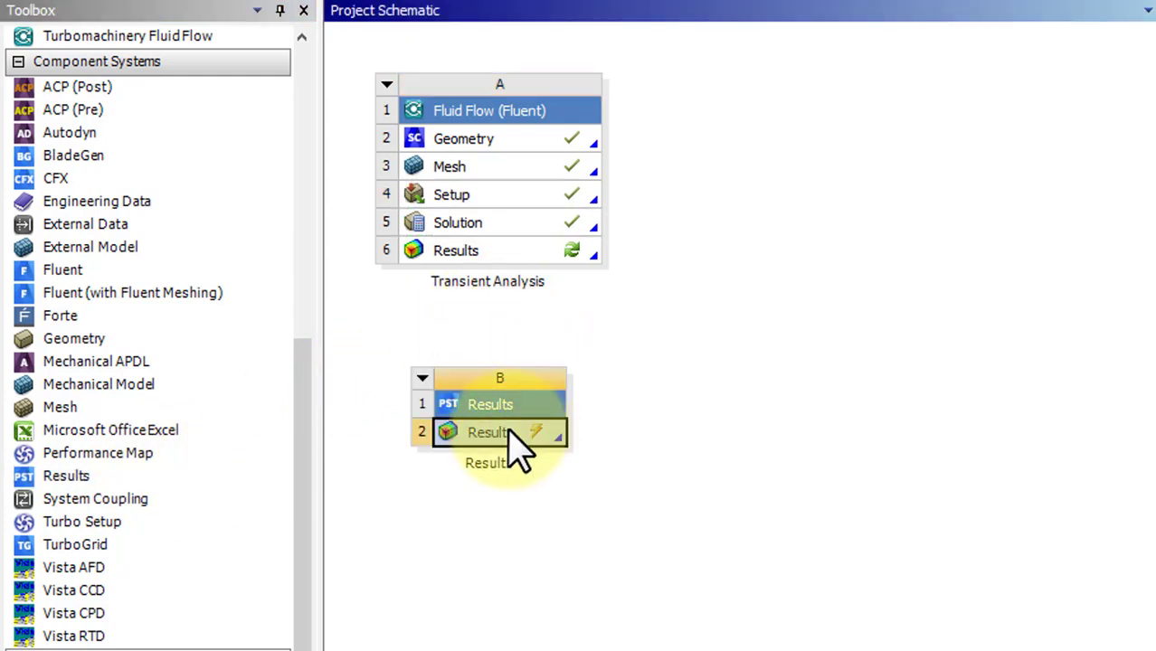
double_click(493, 432)
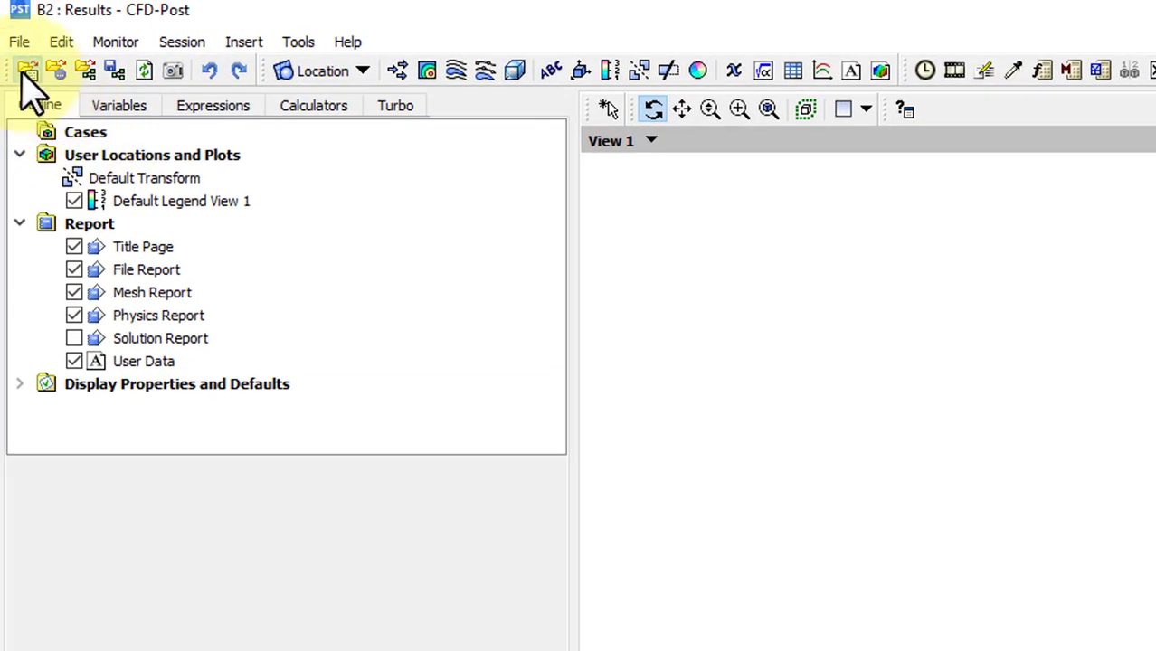
Step: Load transient-0.002 through 0.010 .cdat files from Desktop\Diffusion (transient)_files\dp0\FFF\Fluent
left_click(26, 70)
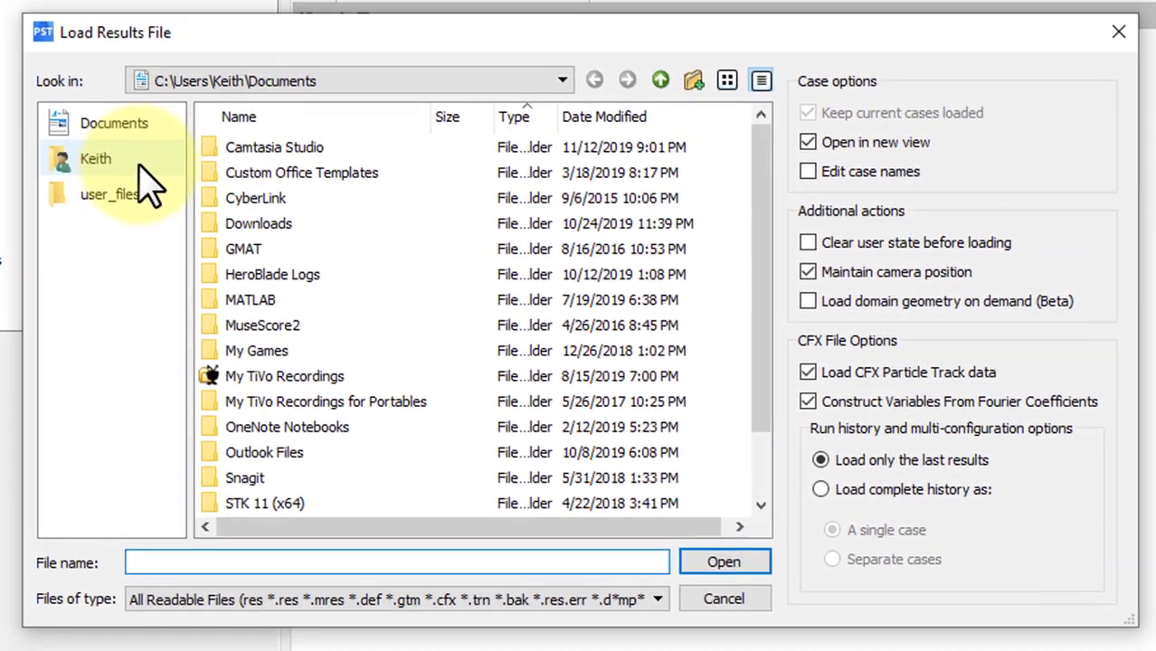
left_click(384, 283)
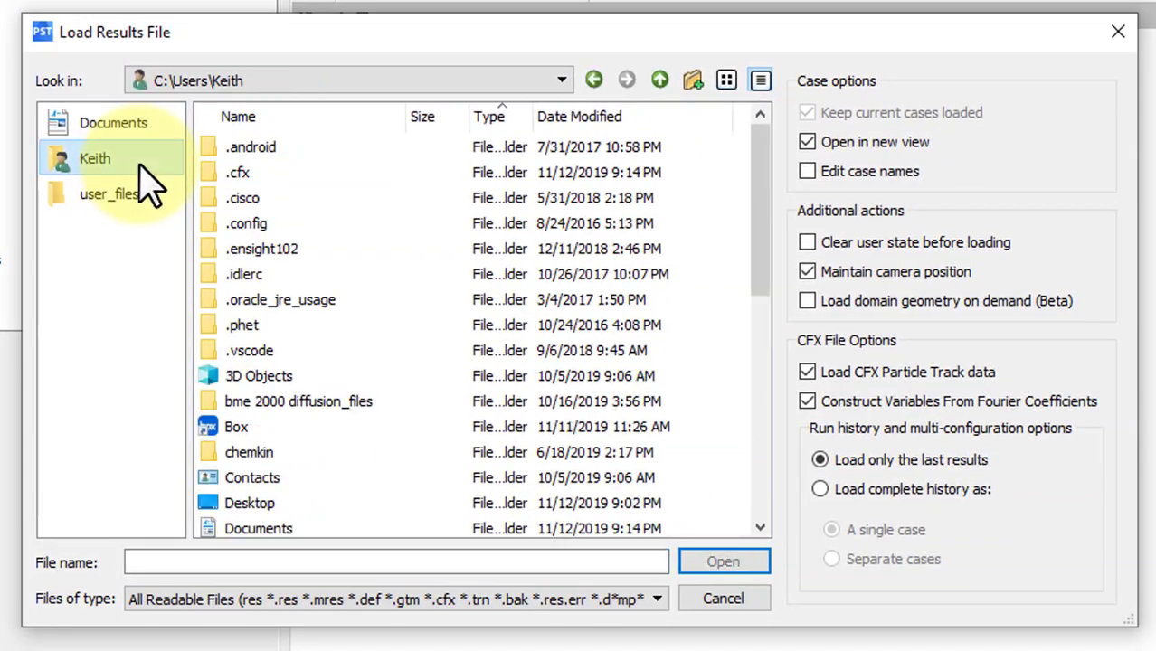
scroll(332, 308, "down", 2)
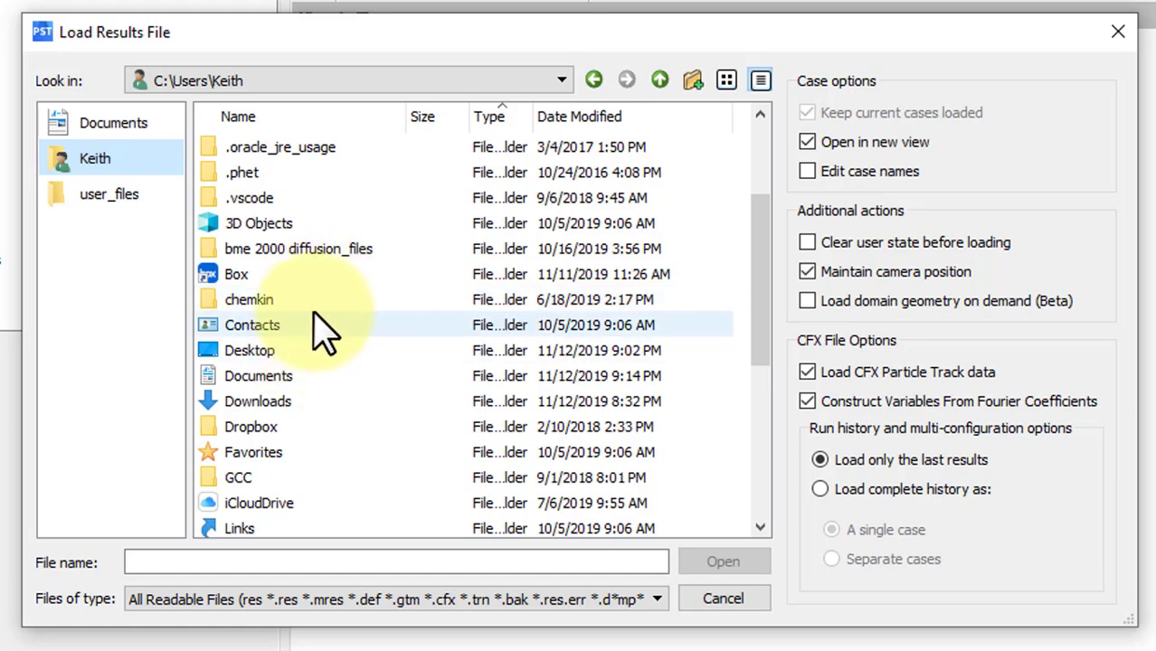
scroll(312, 312, "up", 2)
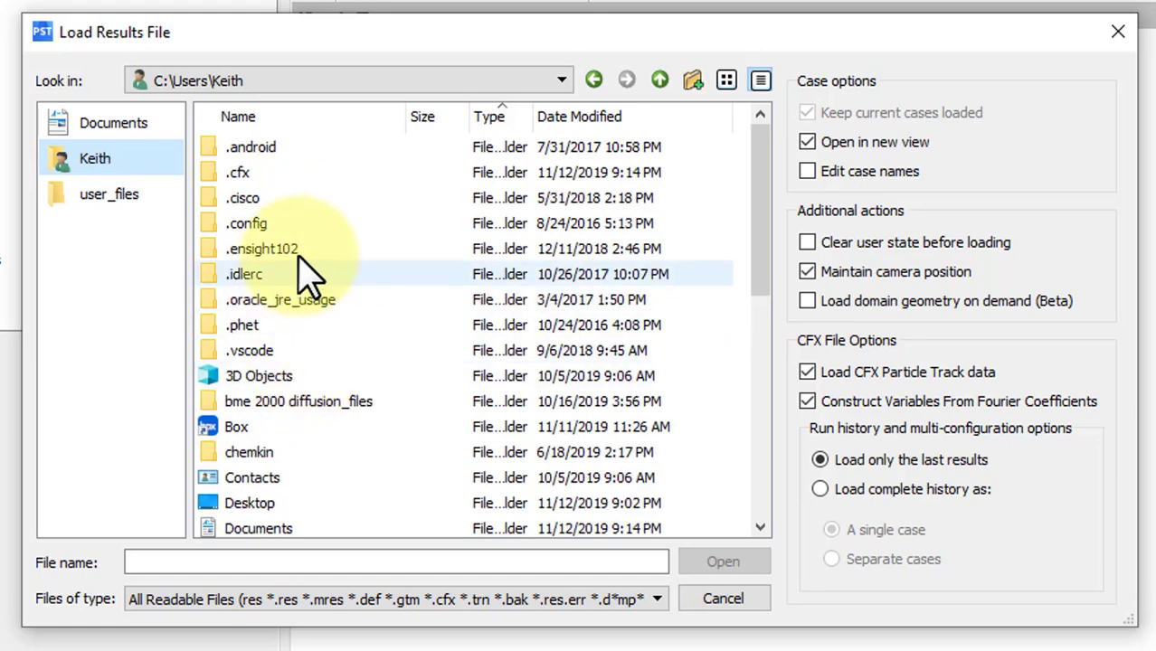
double_click(291, 503)
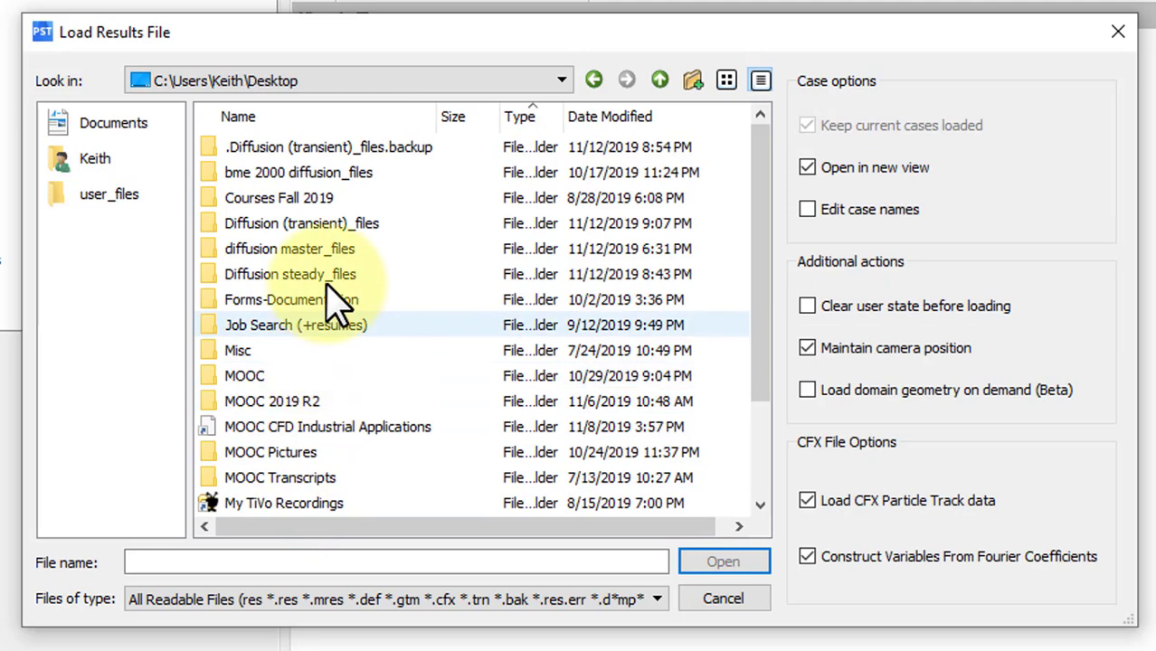
double_click(360, 223)
double_click(291, 150)
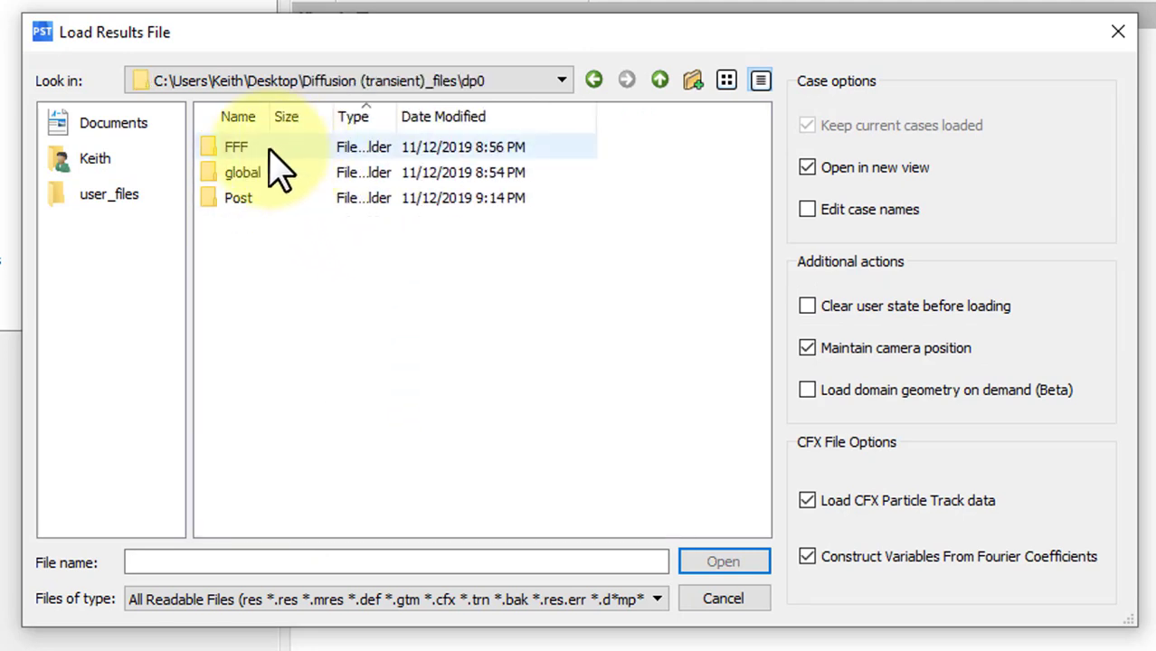
double_click(271, 149)
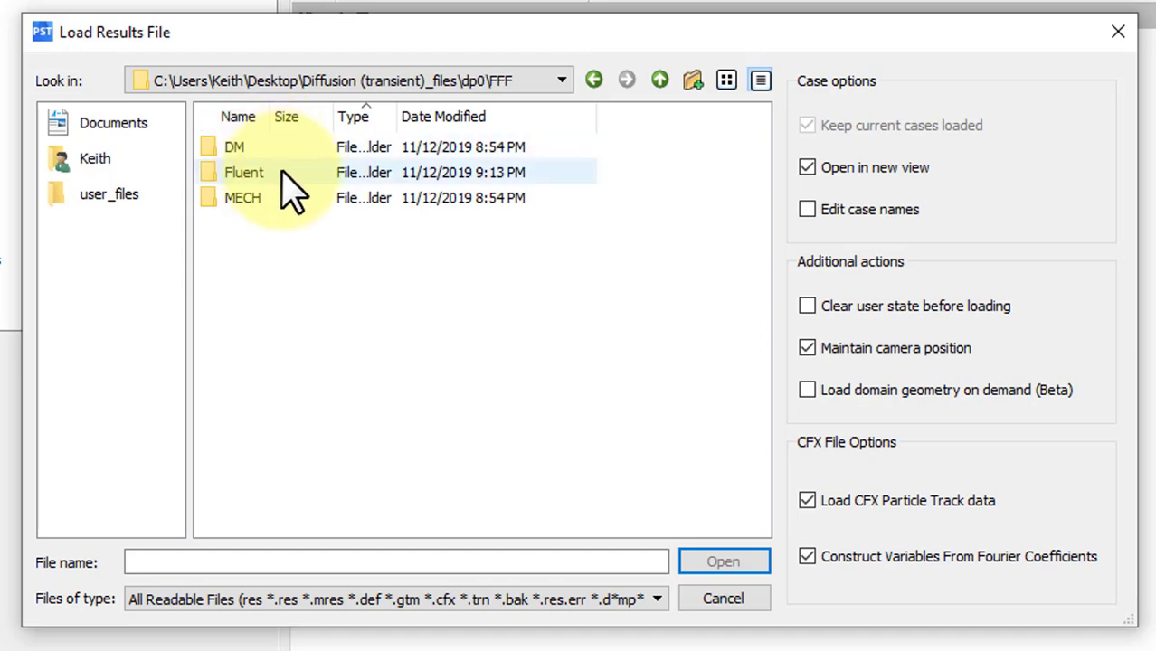
double_click(282, 172)
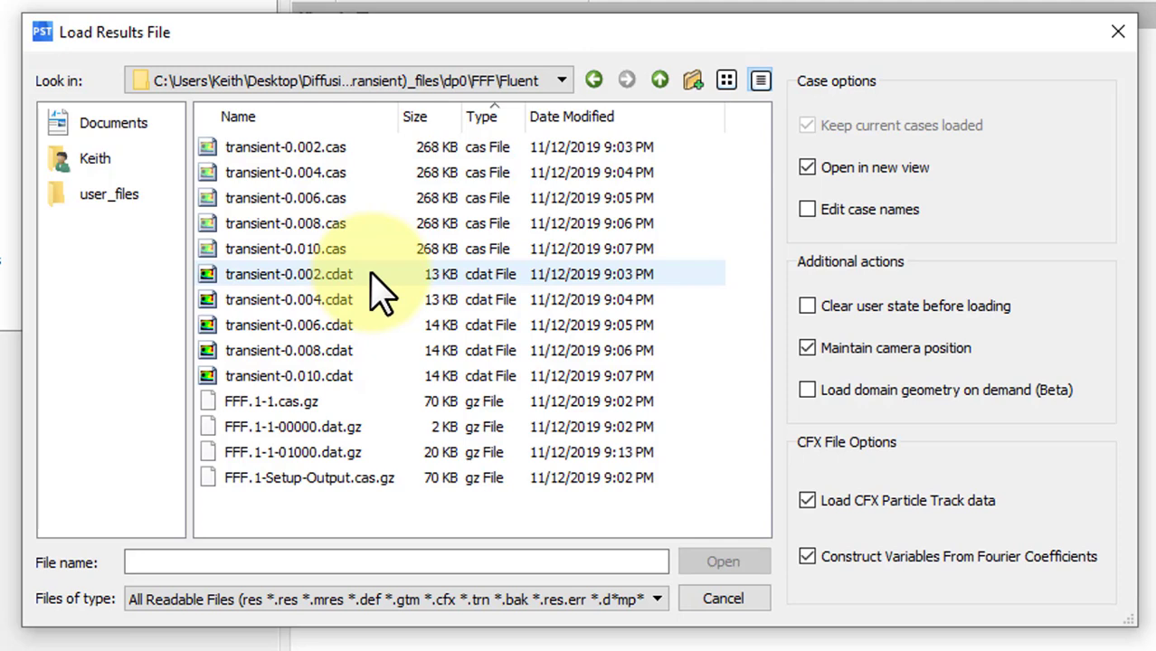
left_click_drag(372, 273, 376, 371)
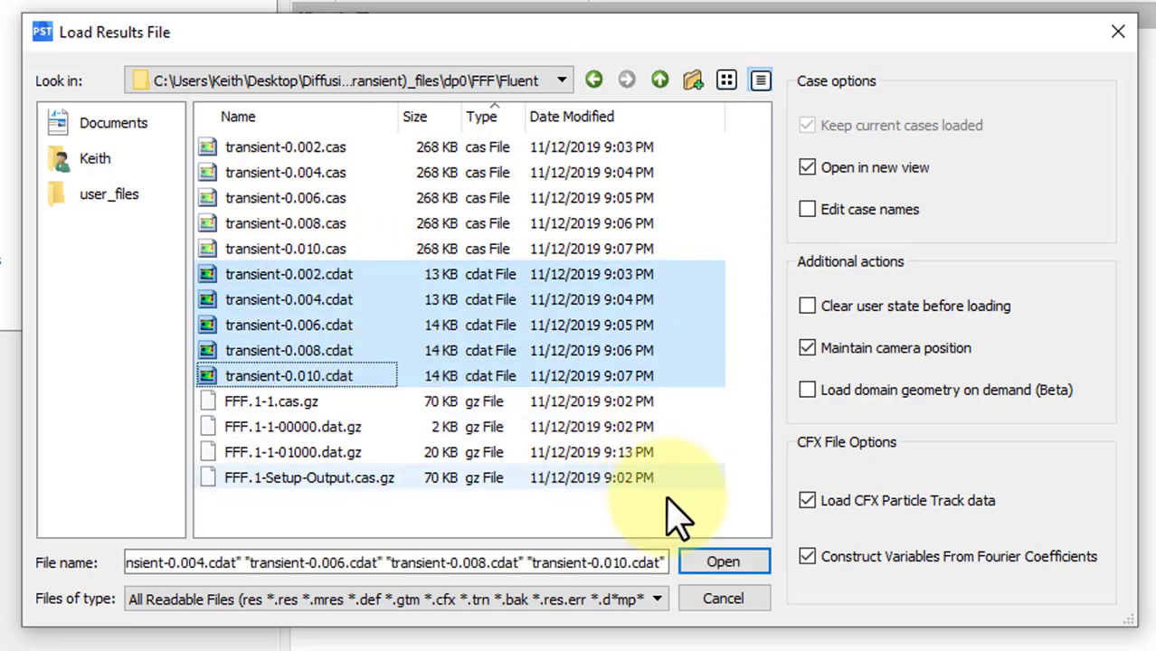
left_click(723, 562)
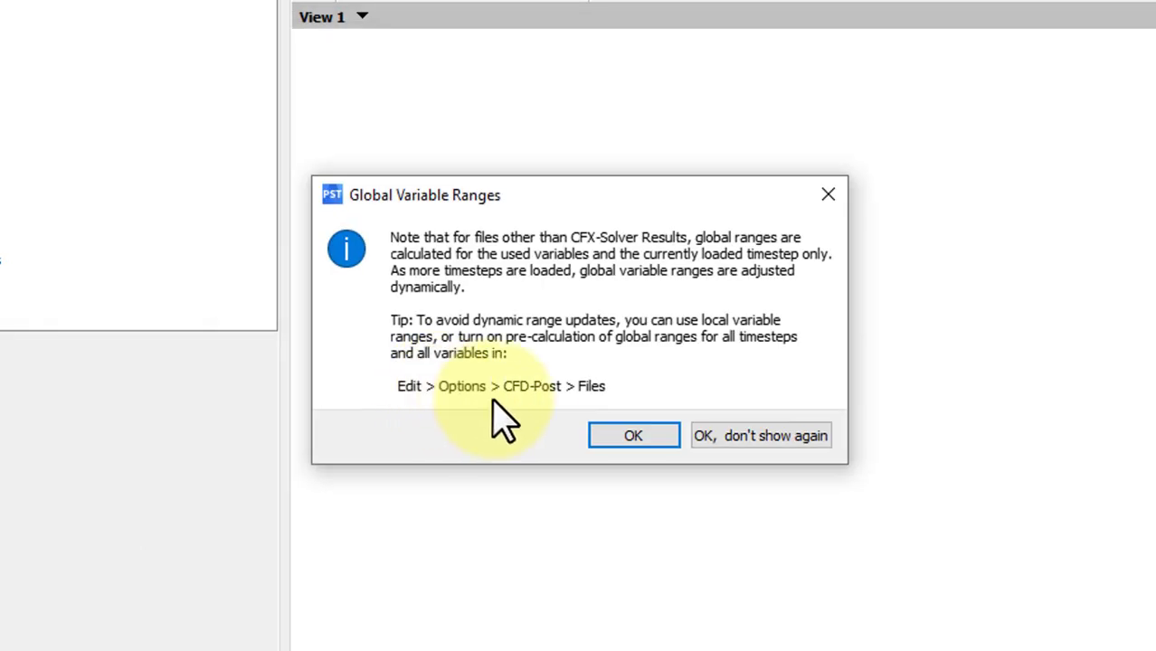
Step: Dismiss the variable ranges notice and insert a contour plot named Temperature Contours
left_click(619, 441)
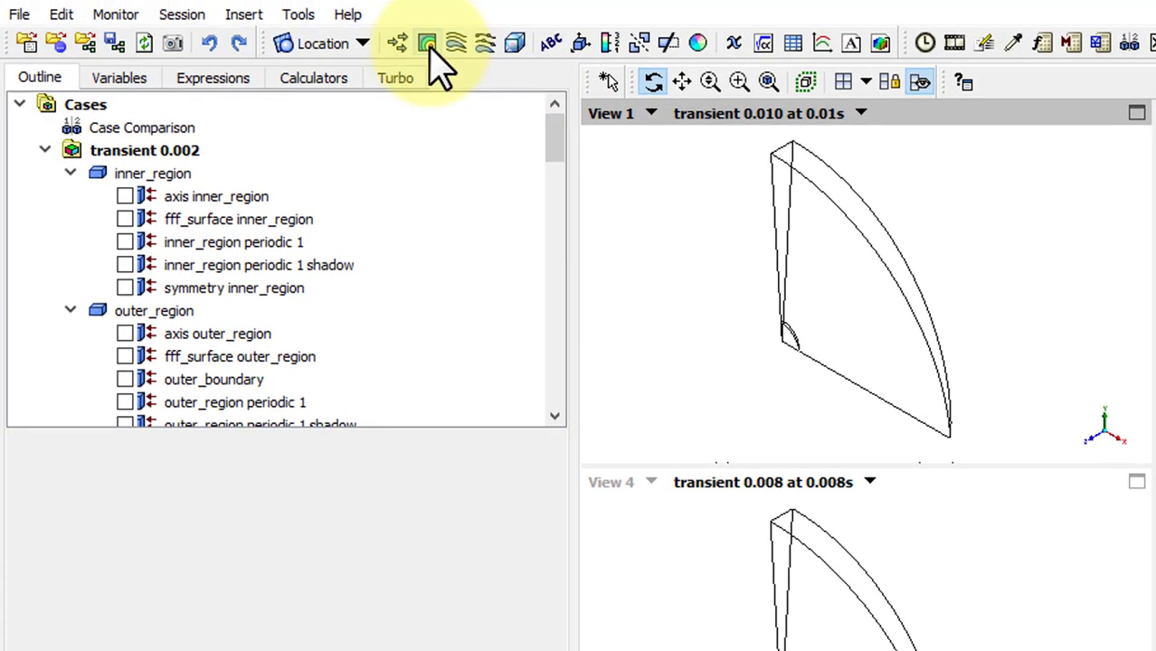
left_click(427, 44)
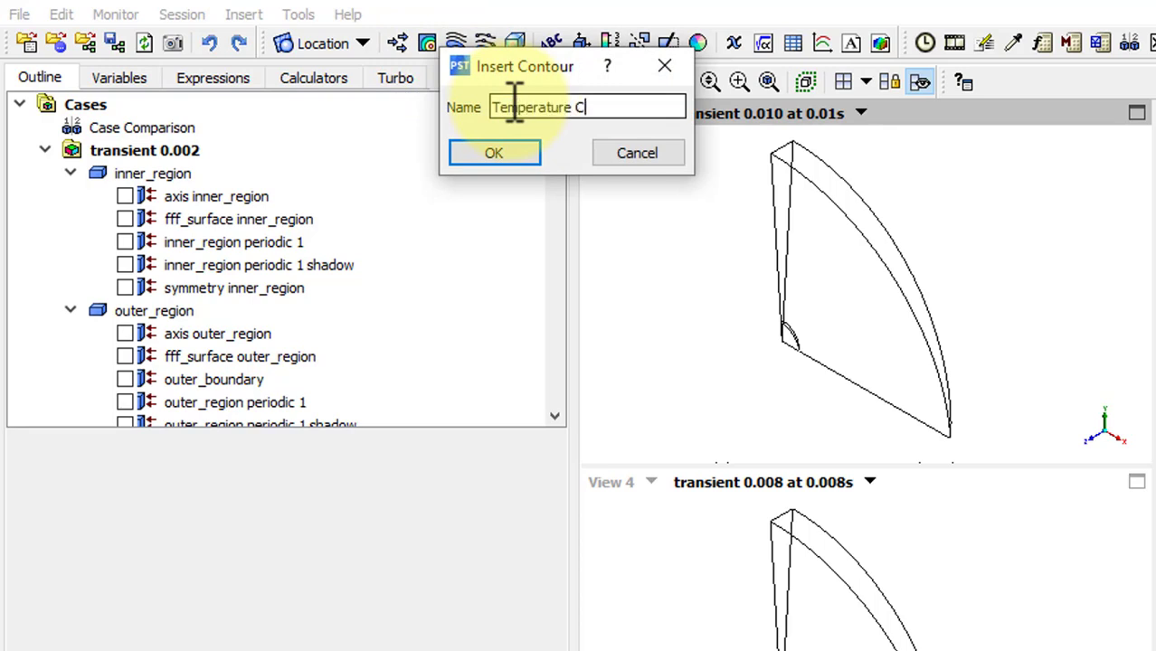
type("Temperature Contours")
key("Return")
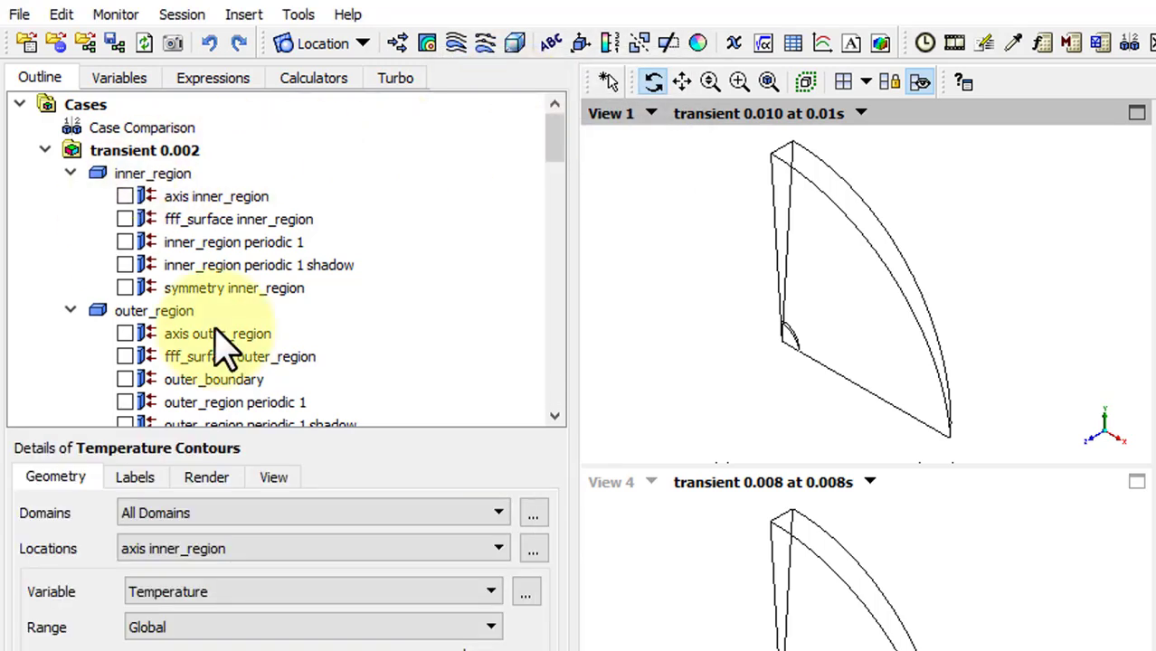
Step: Place the contours on all region surfaces with 101 contour levels and apply
left_click(532, 548)
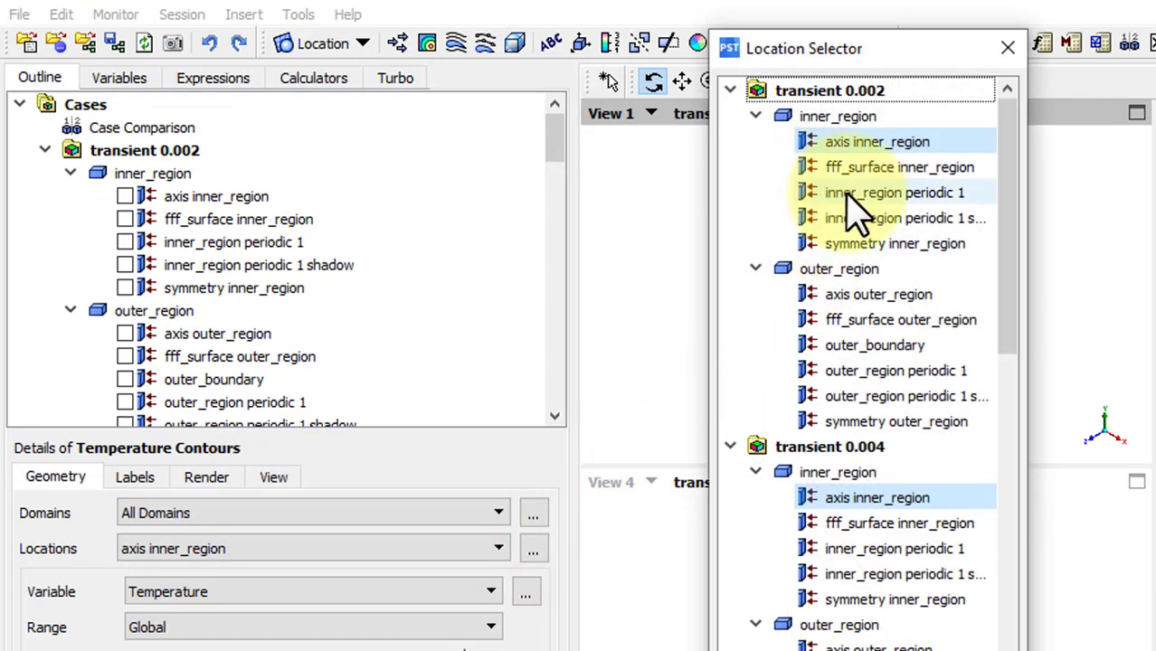
key("ctrl+a")
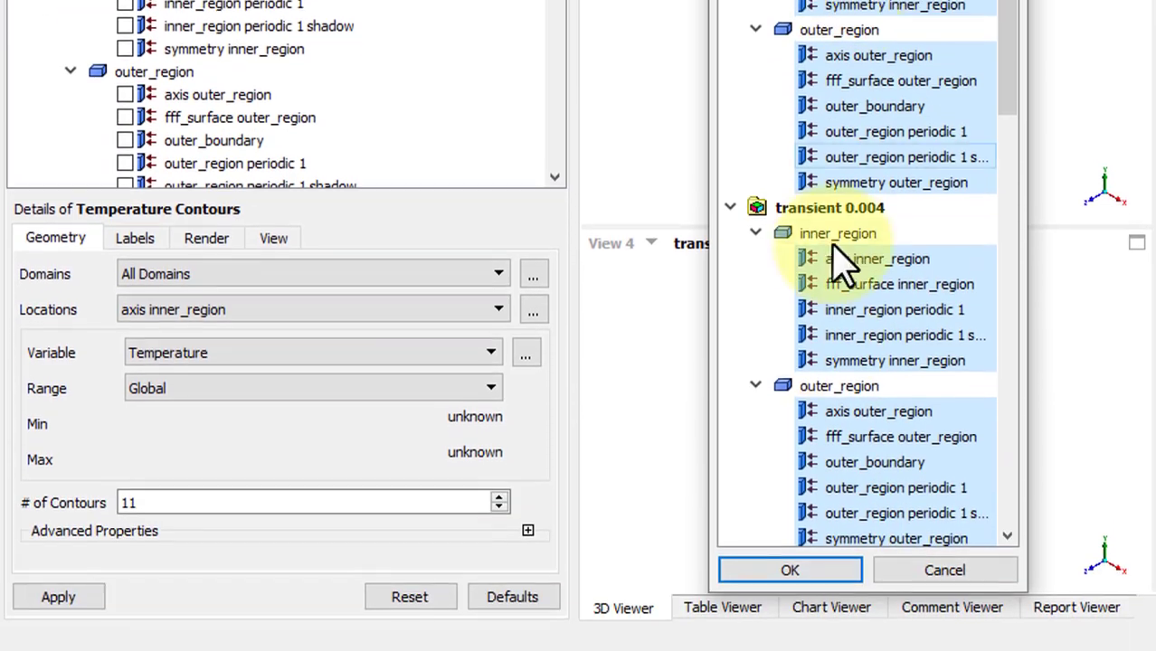
left_click(791, 650)
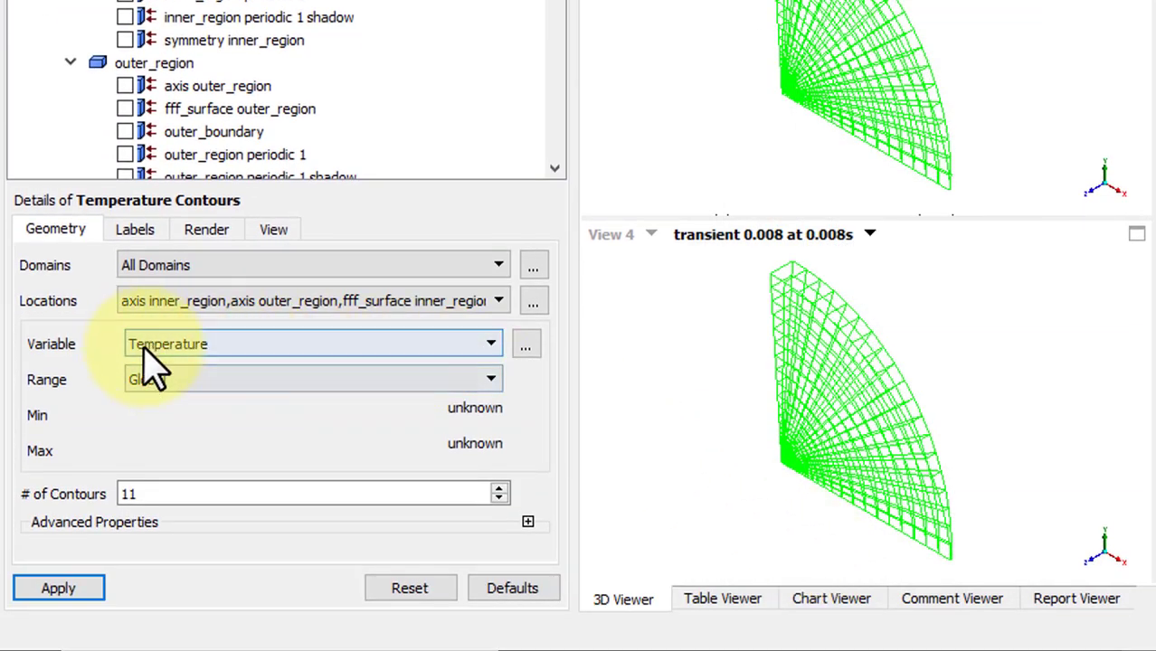
double_click(134, 493)
type("101")
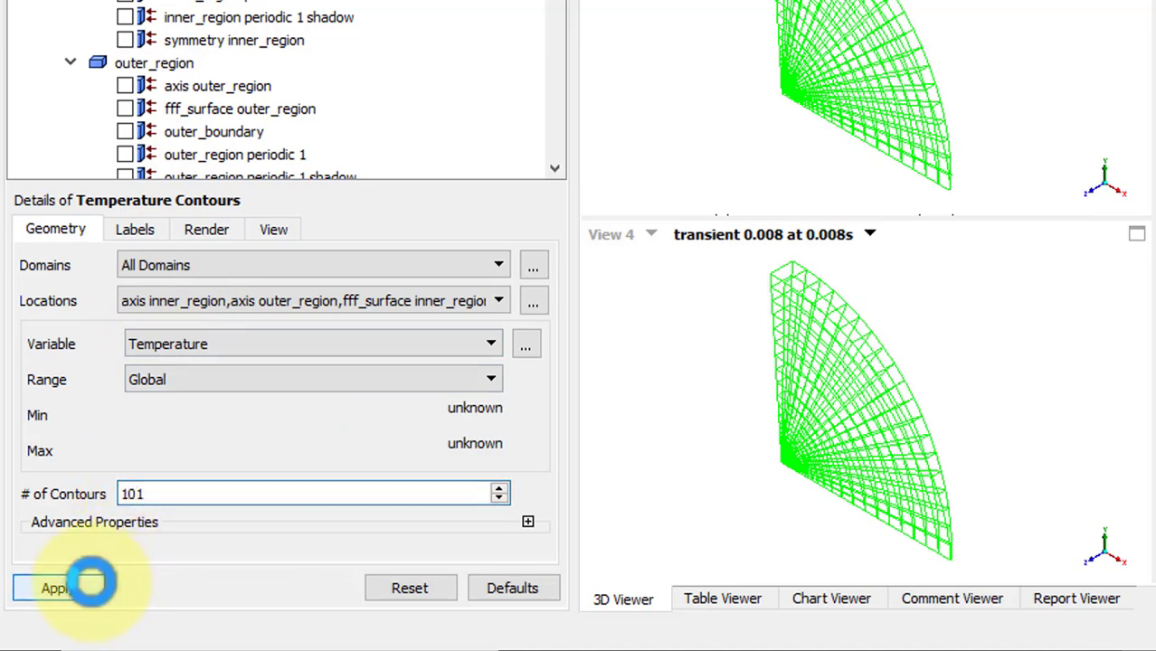
left_click(91, 583)
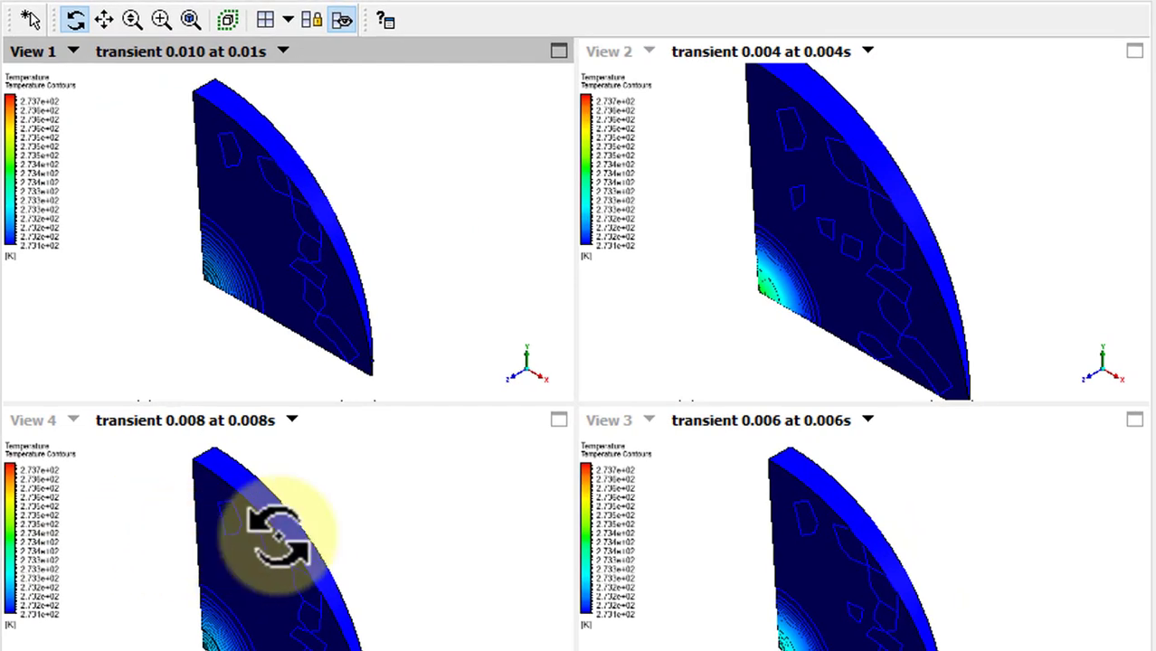
Step: Snap View 1 face-on, synchronize all view cameras, and show transient 0.002 in View 1
left_click(517, 380)
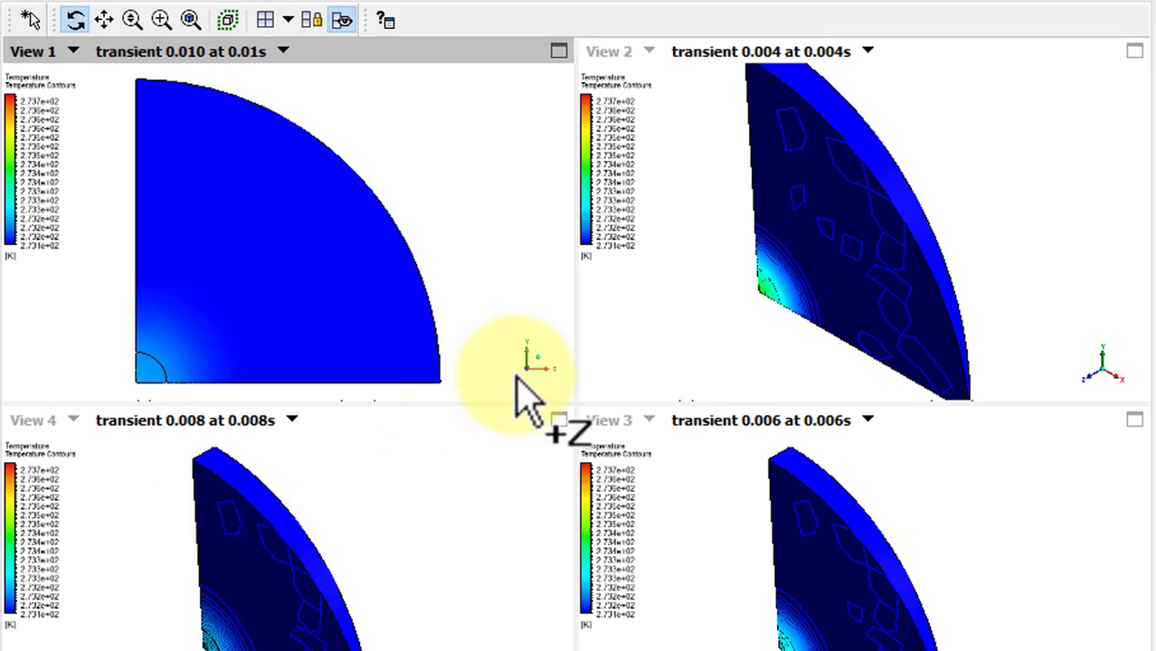
left_click(312, 20)
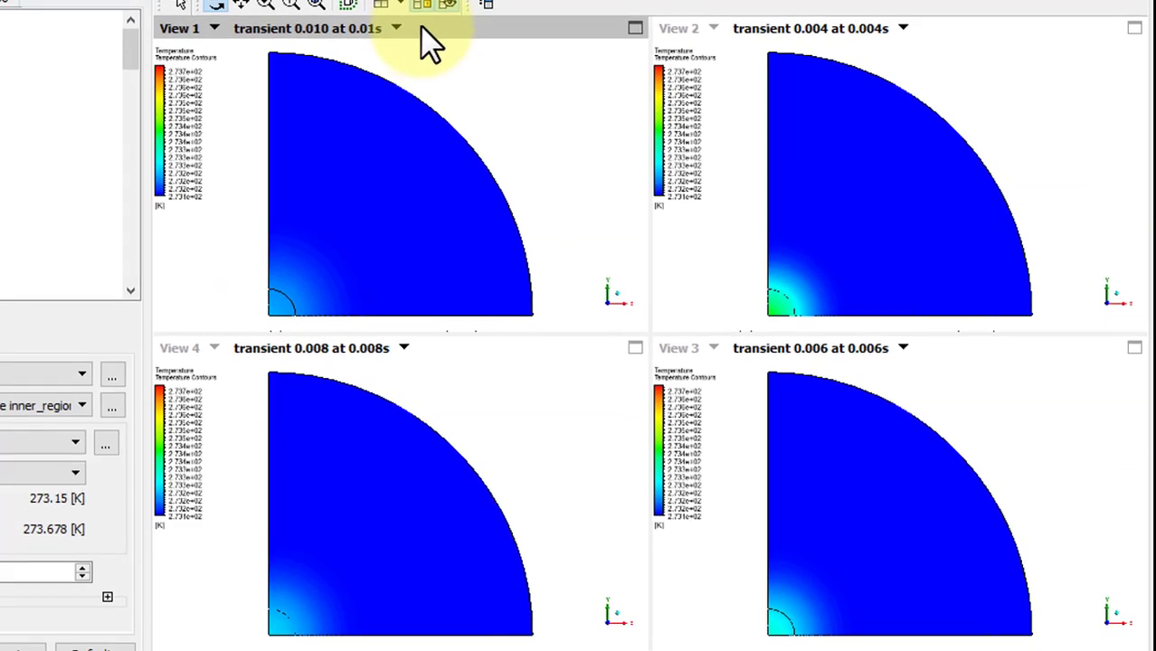
left_click(390, 27)
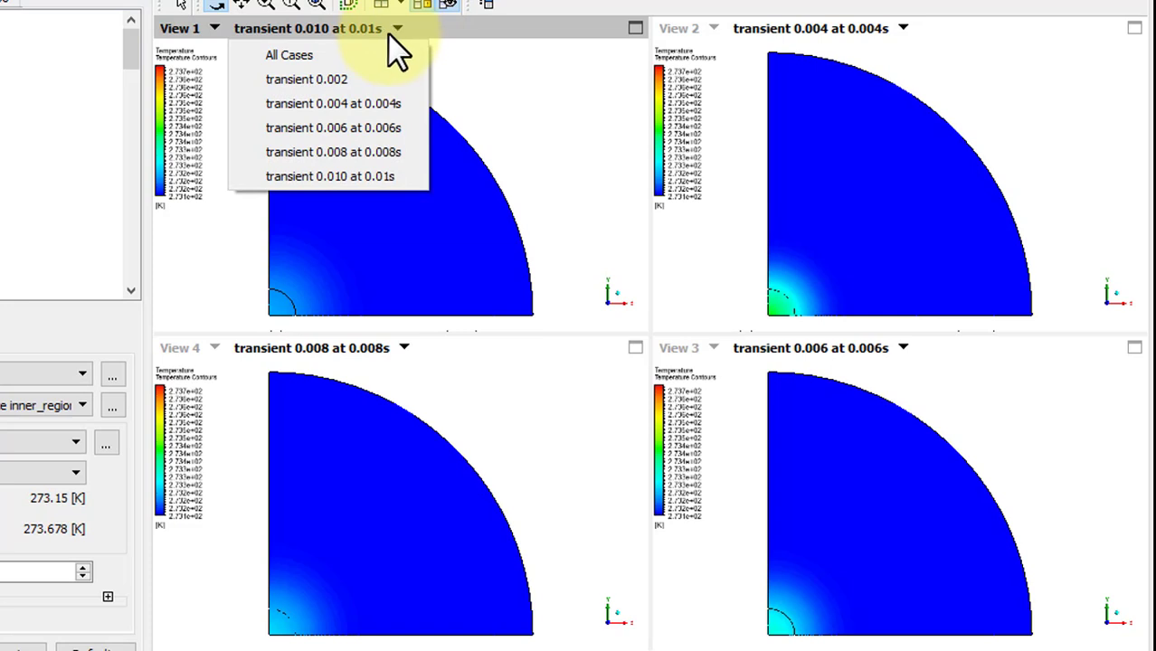
left_click(376, 76)
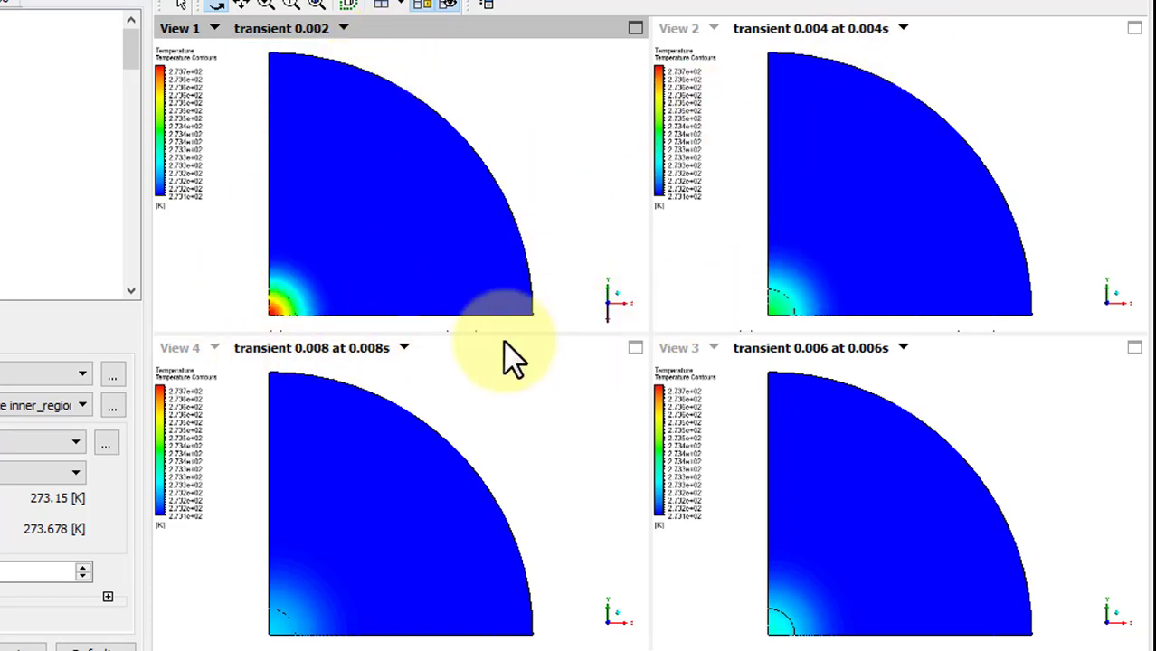
Step: Show transient 0.006 in View 4 and transient 0.010 in View 3
left_click(405, 349)
left_click(398, 447)
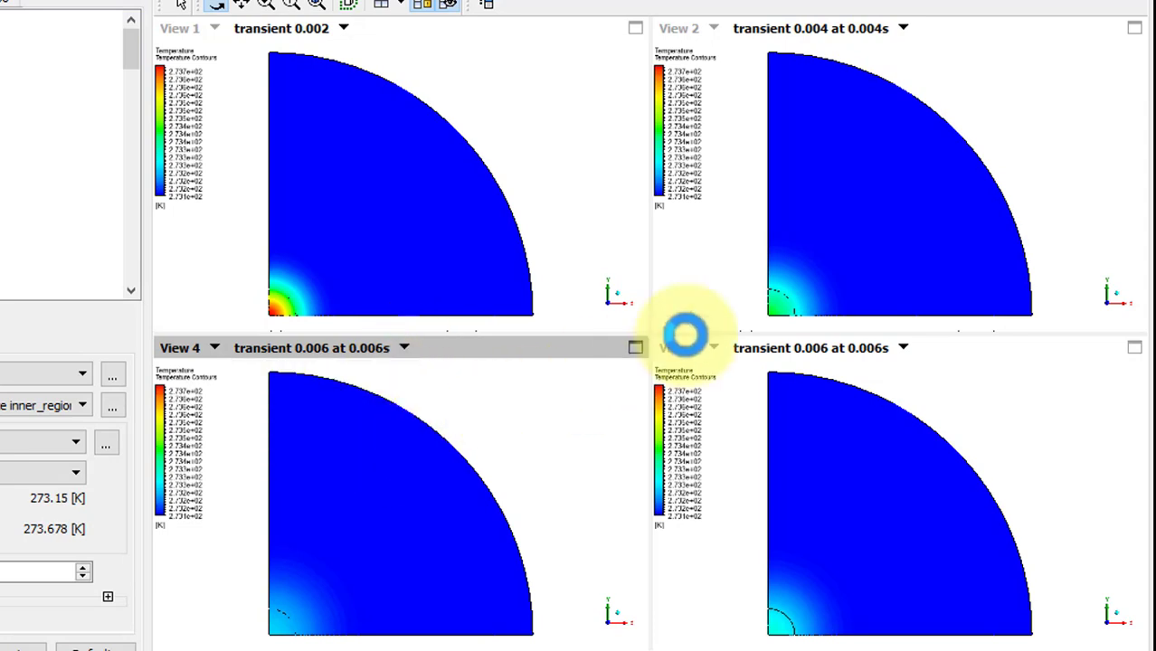
left_click(903, 349)
left_click(876, 493)
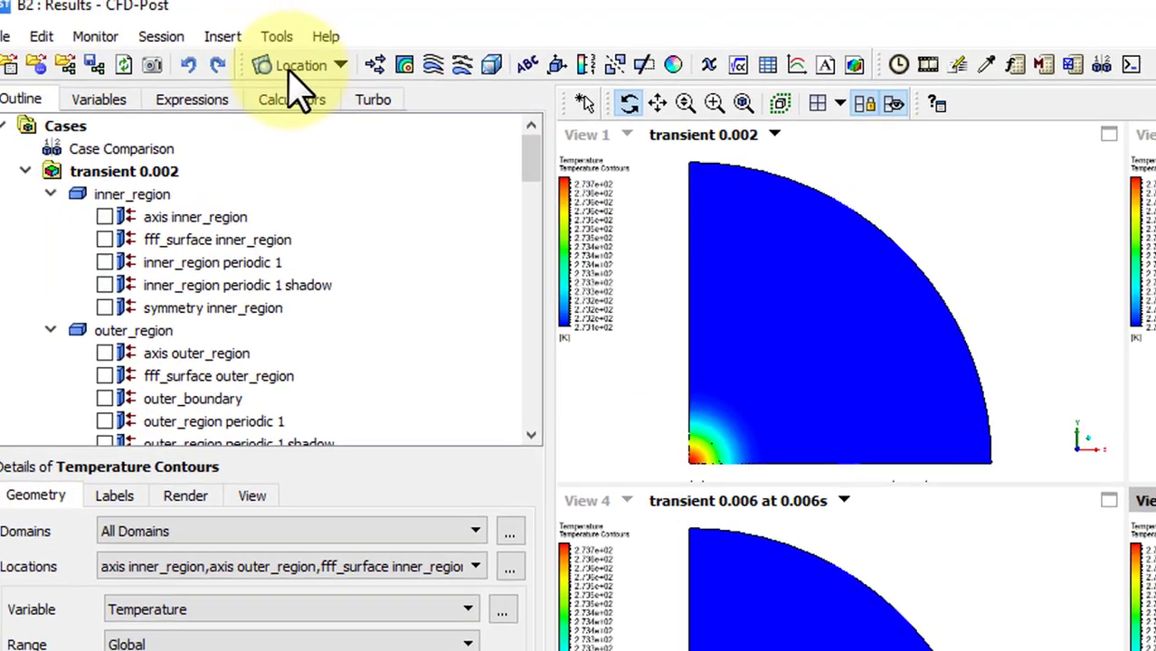
Step: Create Line 1 from (0,0,0) to (1,0,0) with 100 samples
left_click(342, 72)
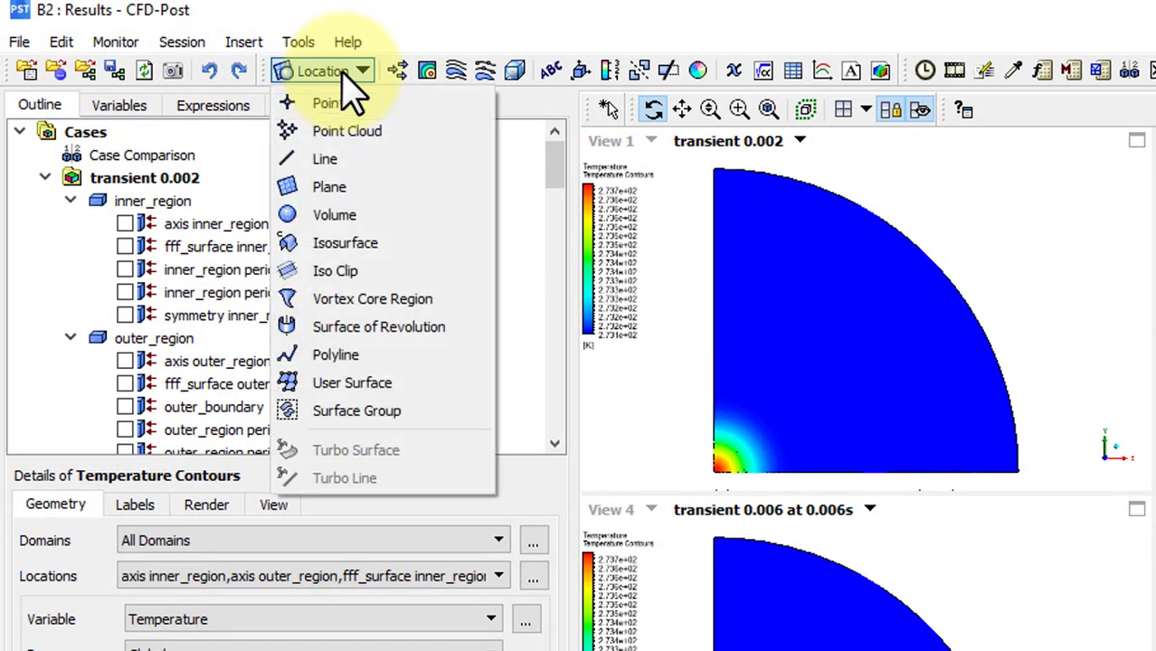
left_click(354, 158)
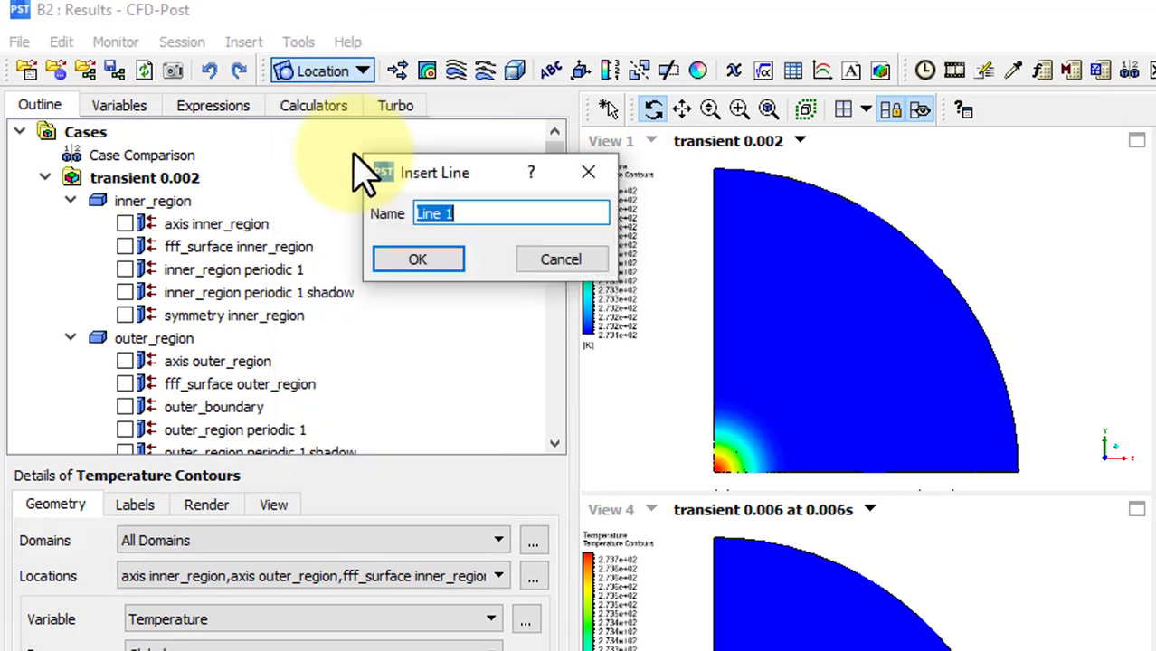
key("Return")
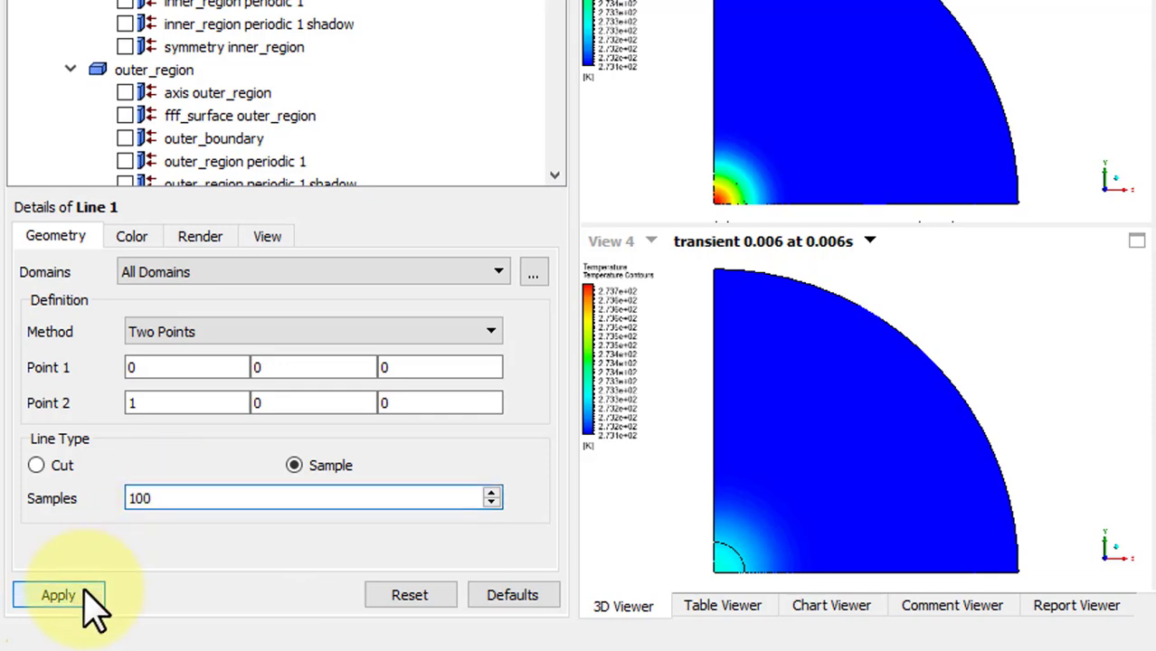
left_click(58, 595)
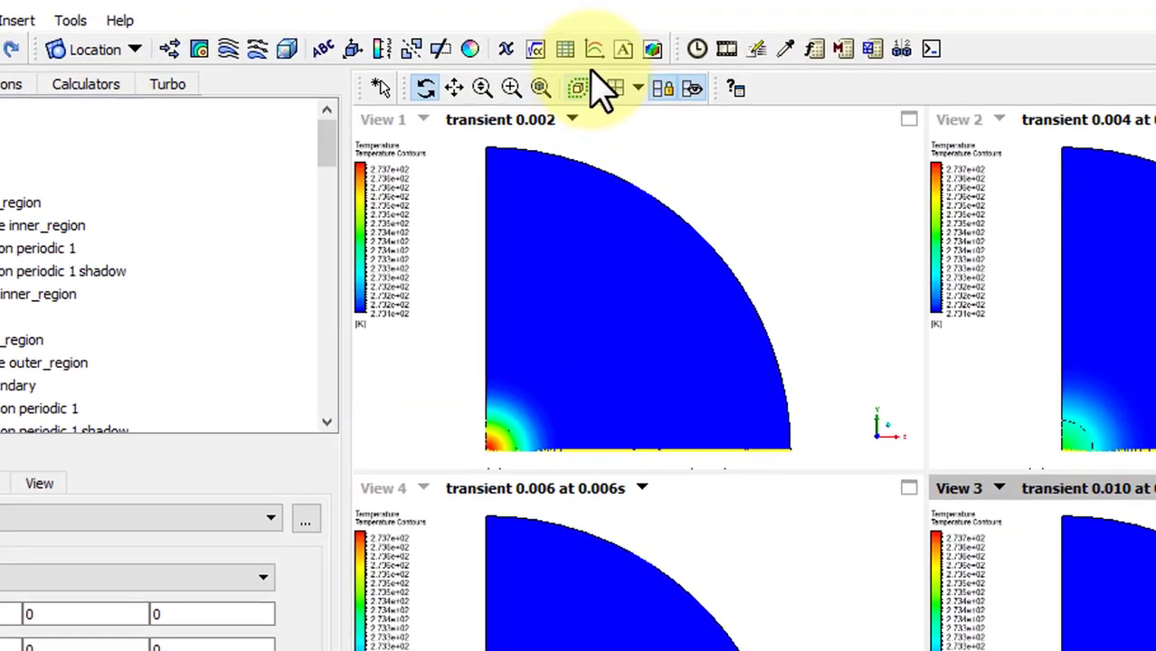
Step: Insert the Temperature Variation chart and base its data series on Line 1
left_click(594, 50)
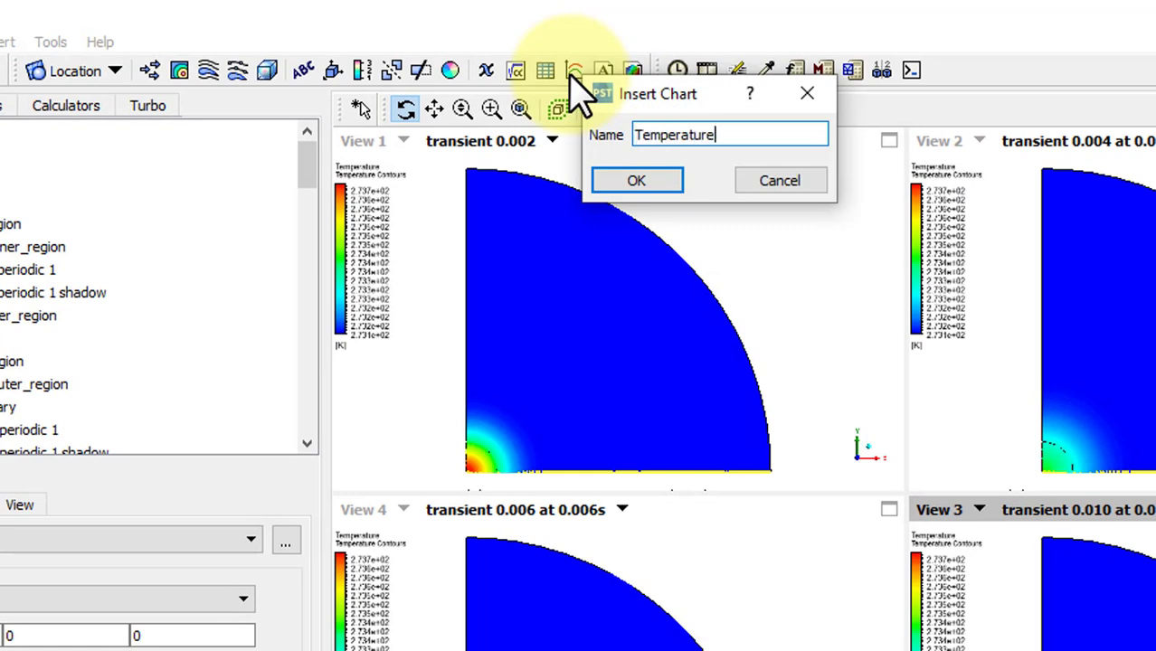
key("Return")
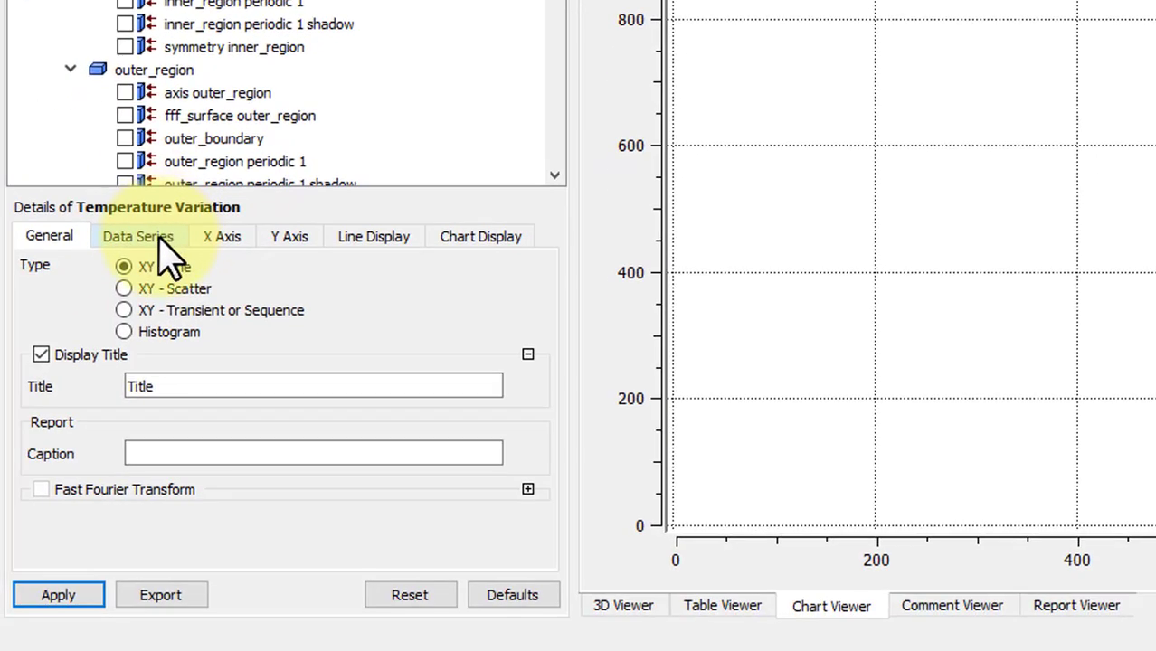
left_click(160, 236)
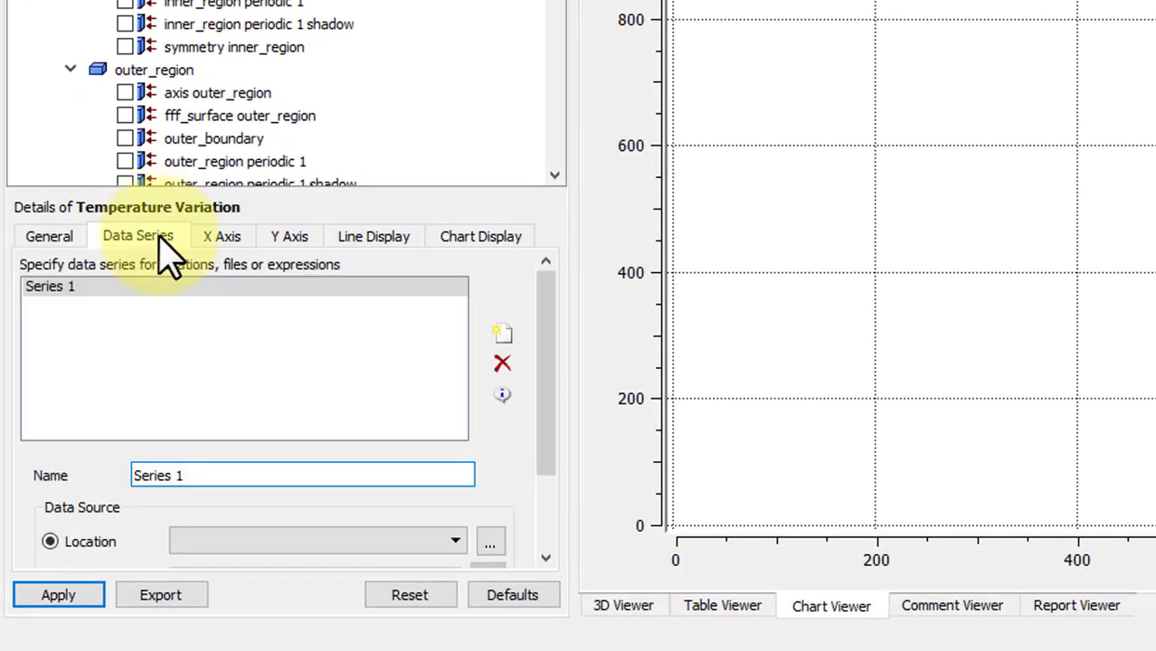
triple_click(220, 471)
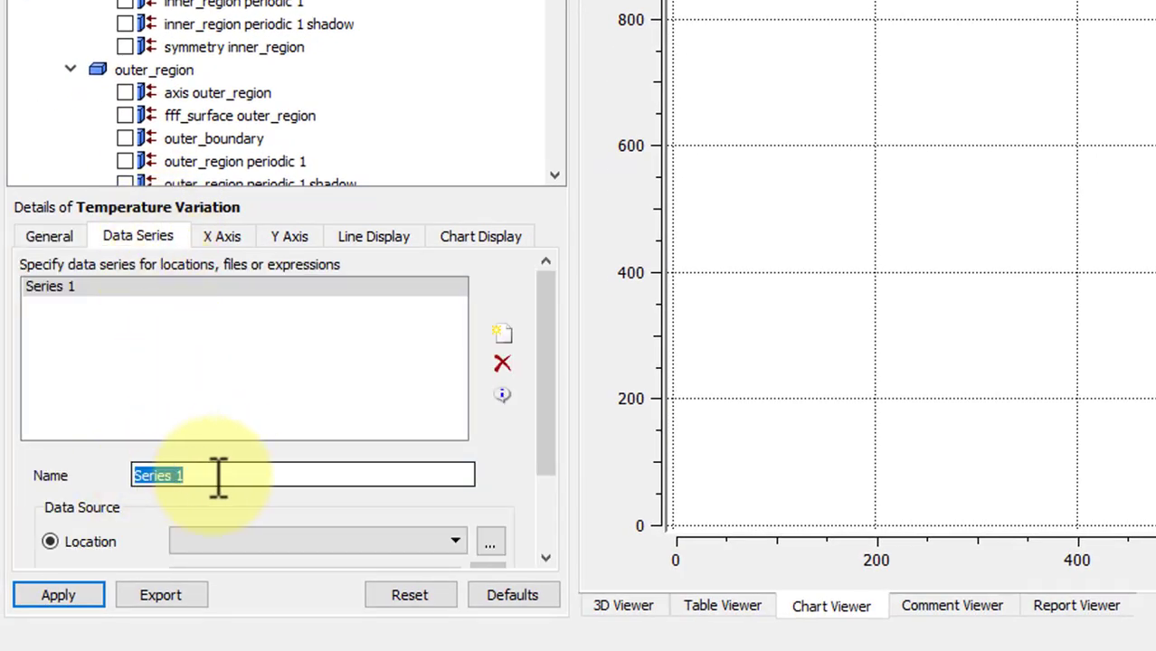
left_click(231, 541)
left_click(226, 558)
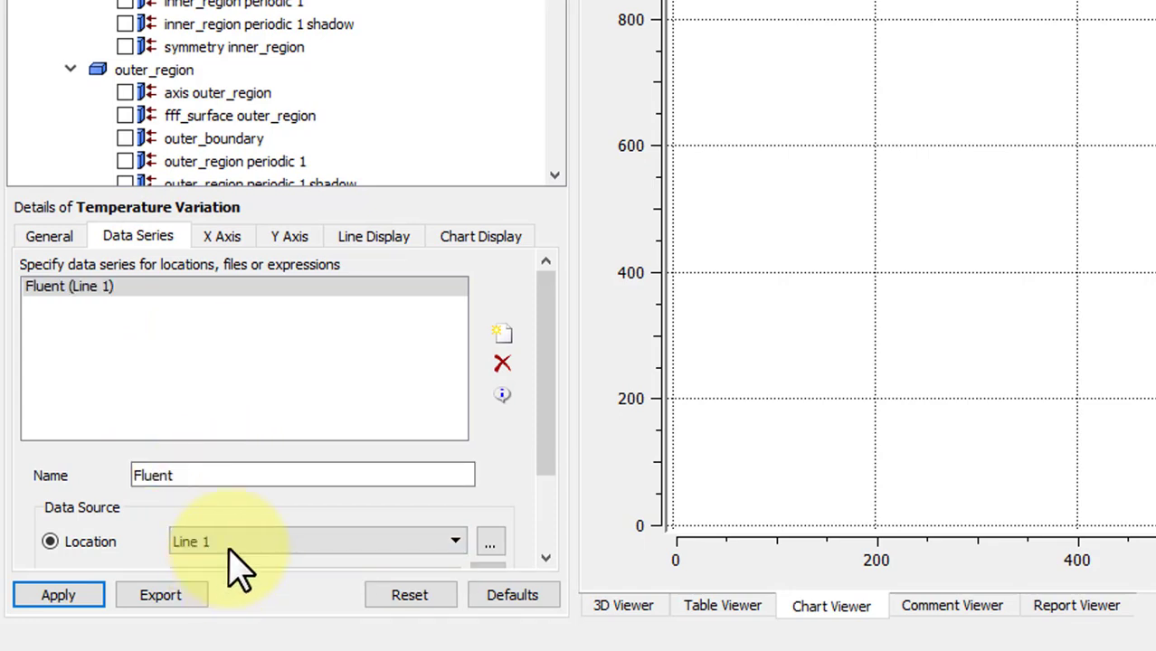
Step: Plot X on the horizontal axis against Temperature on the vertical axis and apply
left_click(226, 237)
left_click(233, 299)
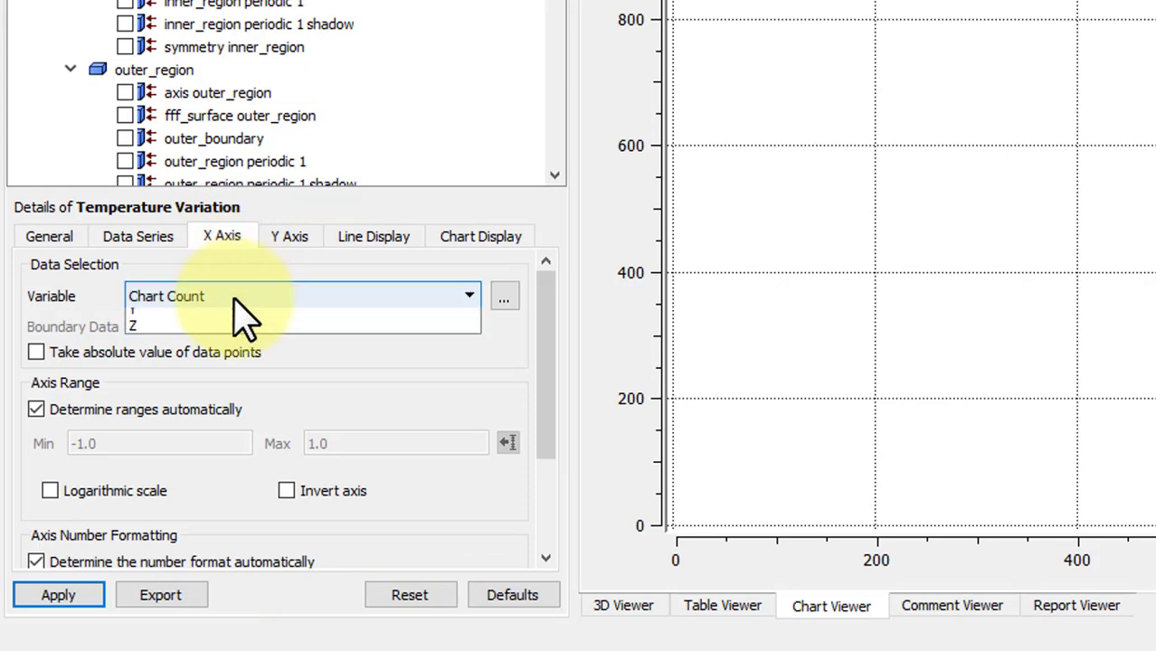
left_click(222, 381)
left_click(288, 239)
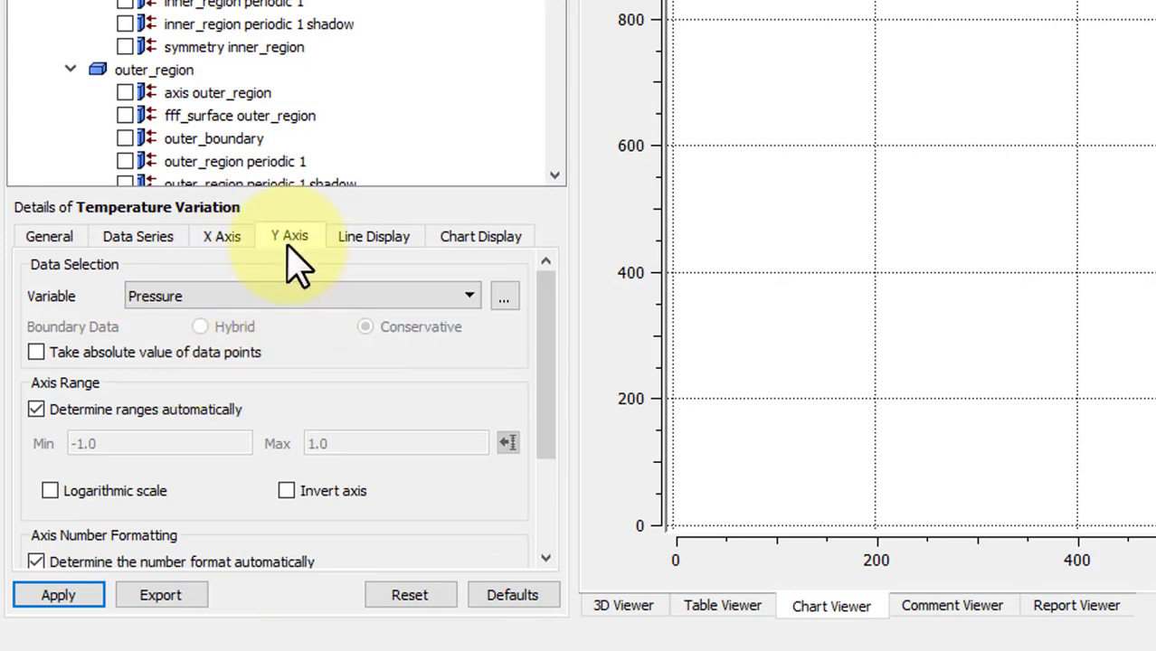
left_click(271, 296)
left_click(309, 315)
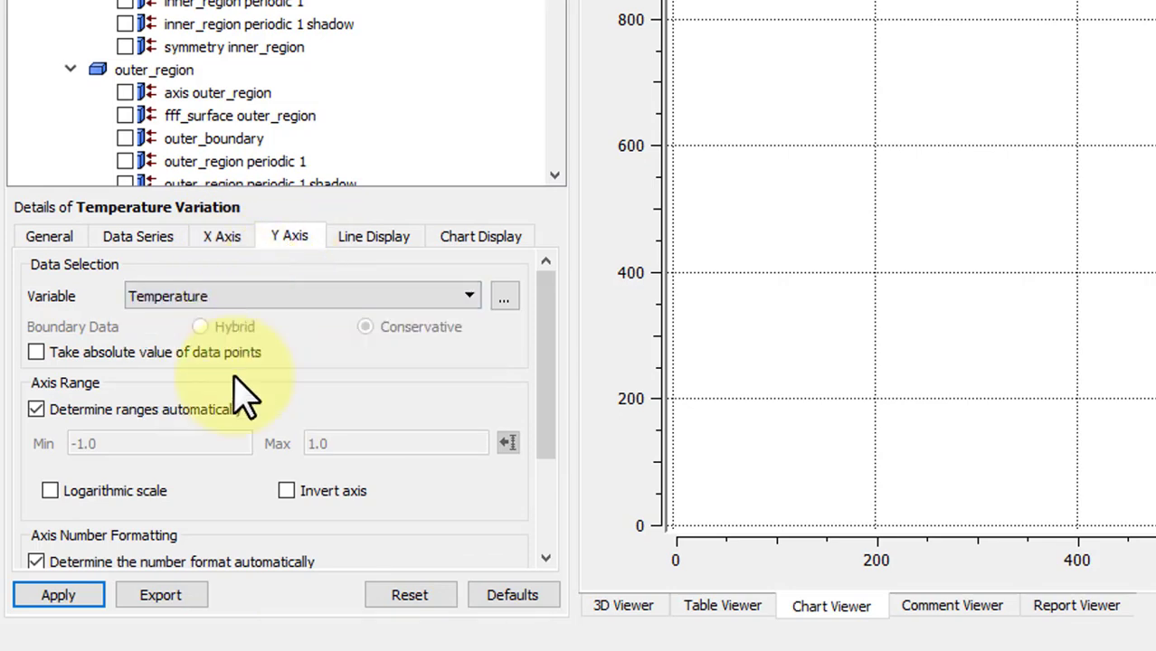
left_click(86, 597)
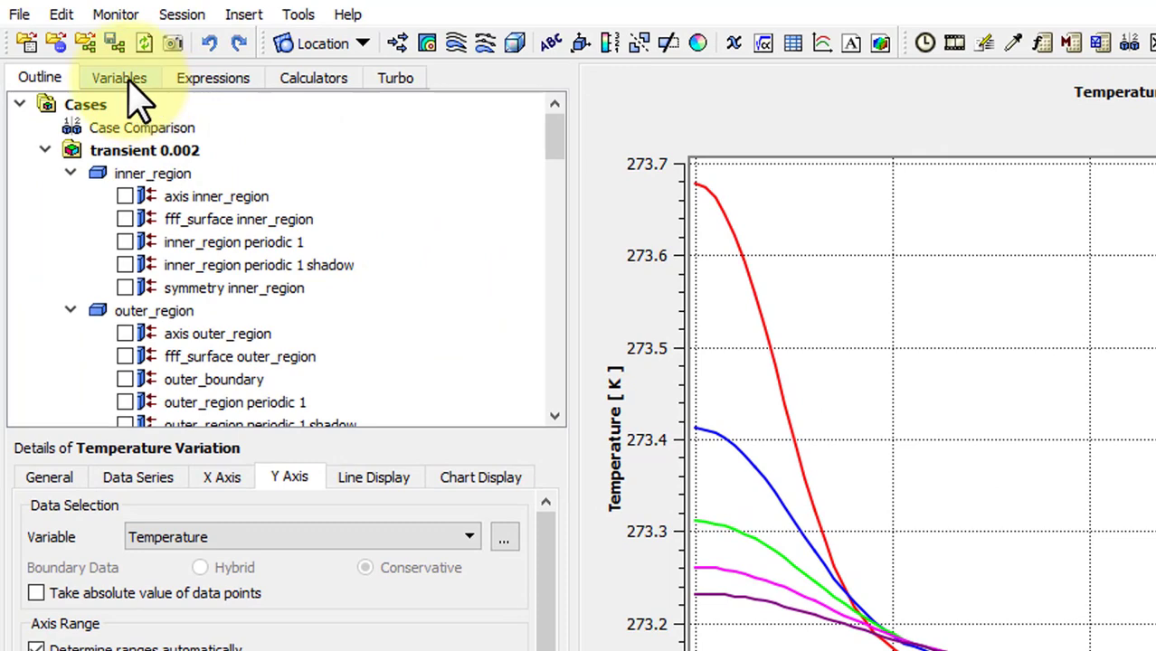
Step: Change the Temperature variable's units from kelvin to C
left_click(122, 80)
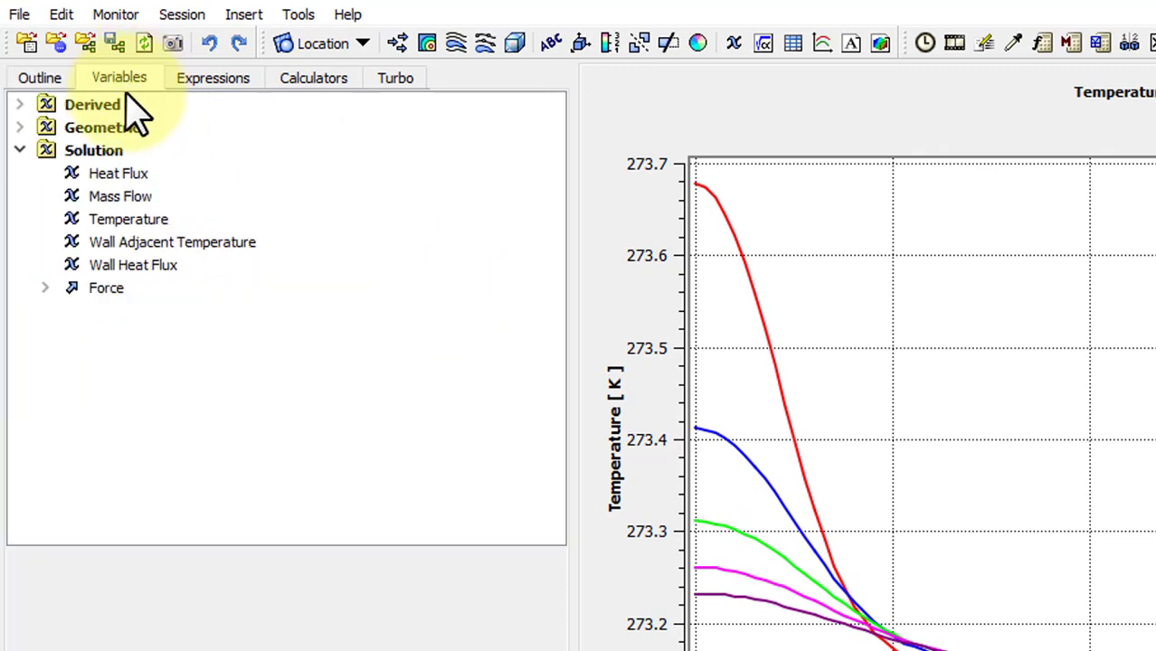
left_click(128, 220)
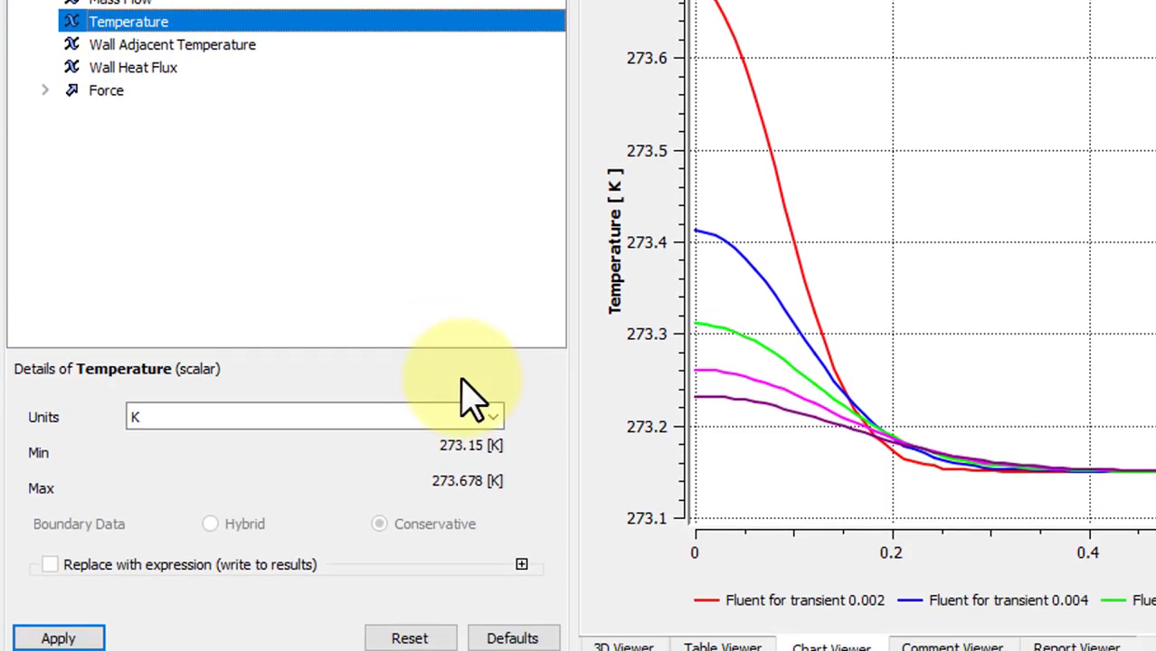
left_click(493, 595)
left_click(337, 650)
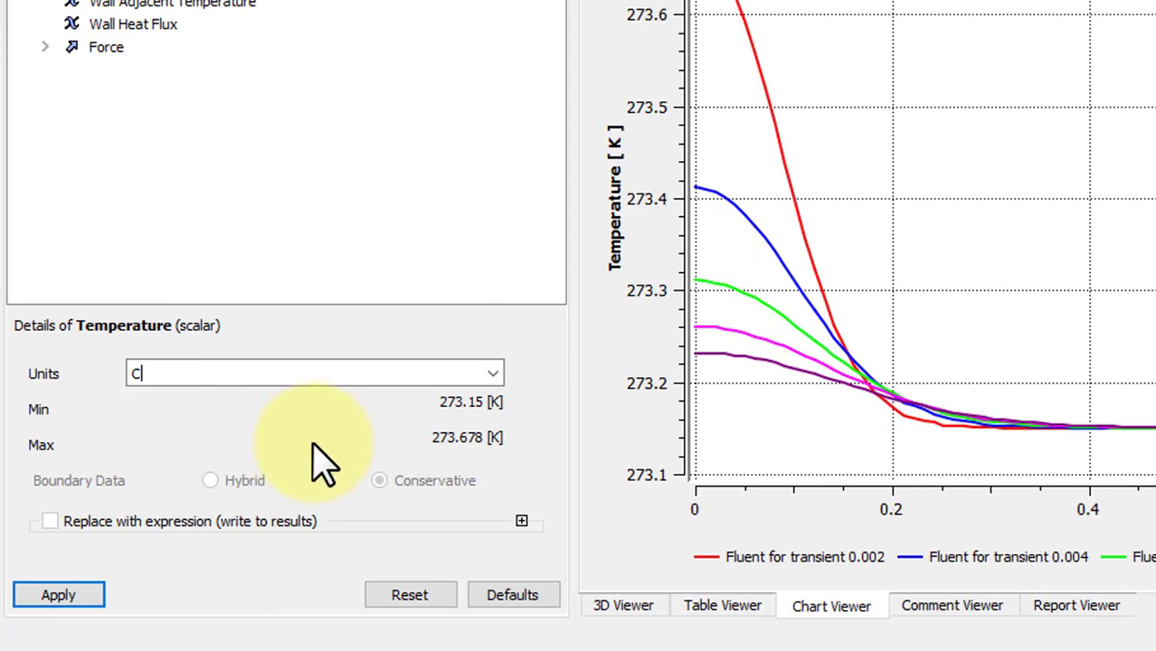
left_click(80, 594)
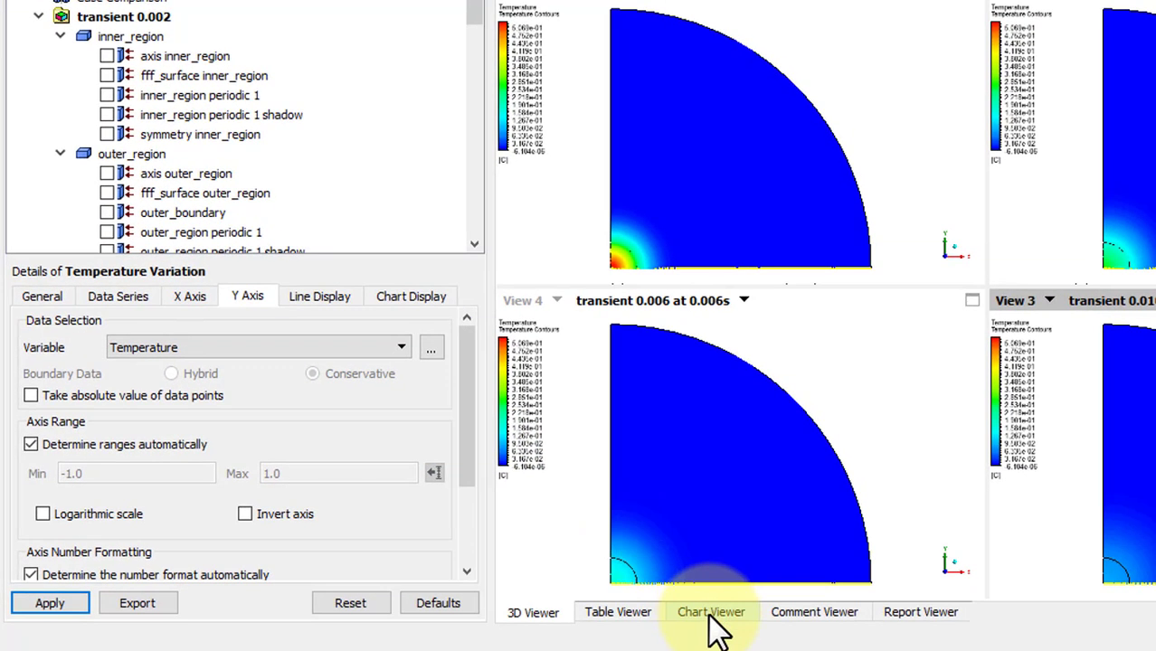
Step: Turn off automatic ranging and fix the vertical axis from 0 to 0.6
left_click(709, 613)
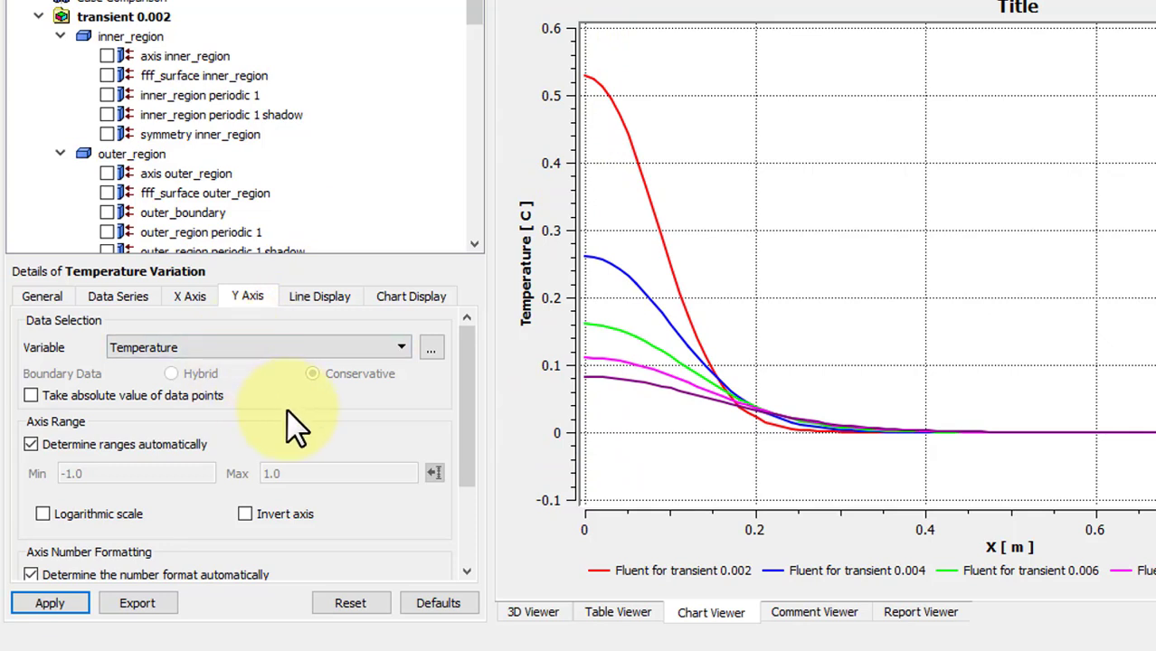
left_click(31, 445)
left_click_drag(74, 475, 41, 497)
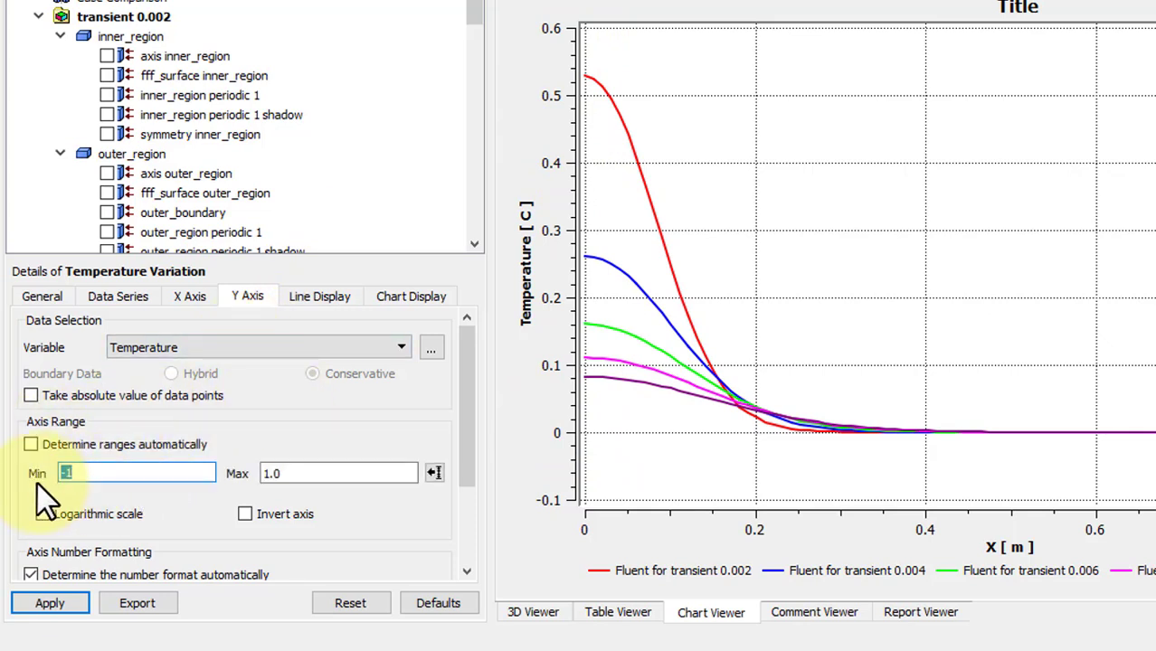
type("0")
left_click_drag(289, 475, 262, 493)
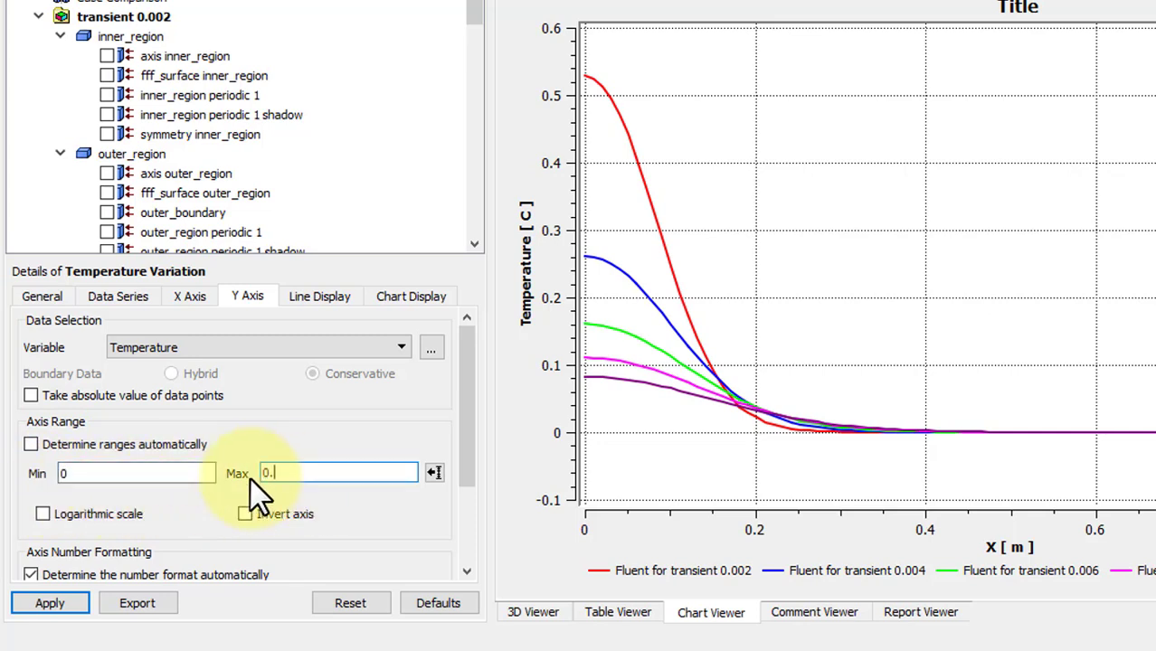
key("Tab")
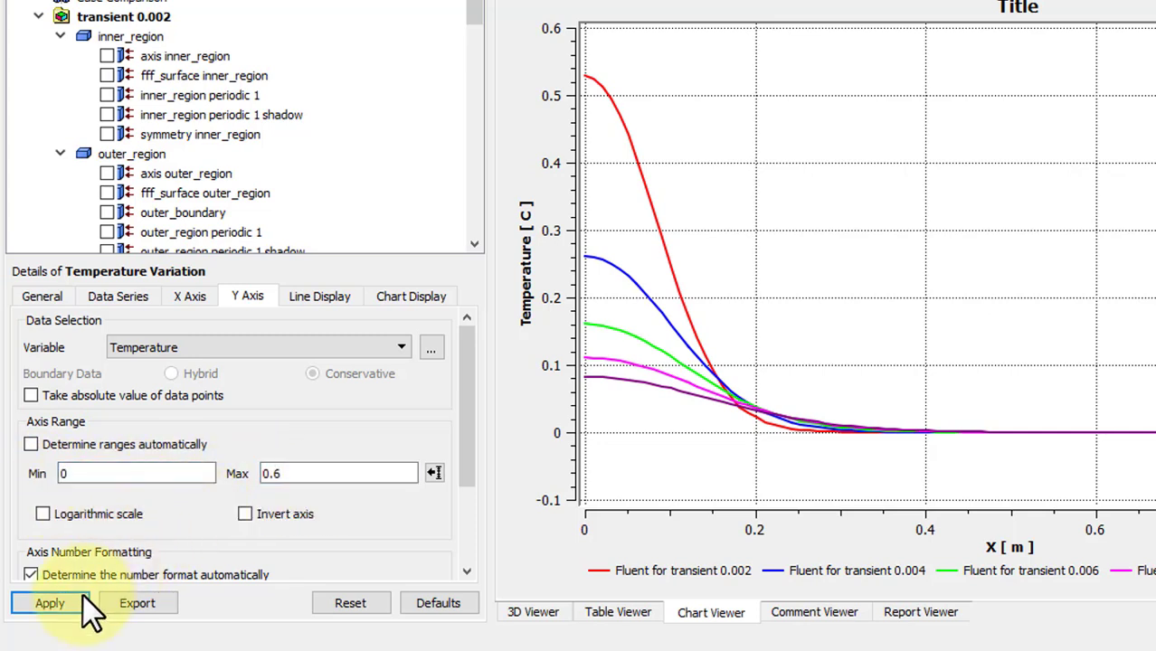
left_click(80, 599)
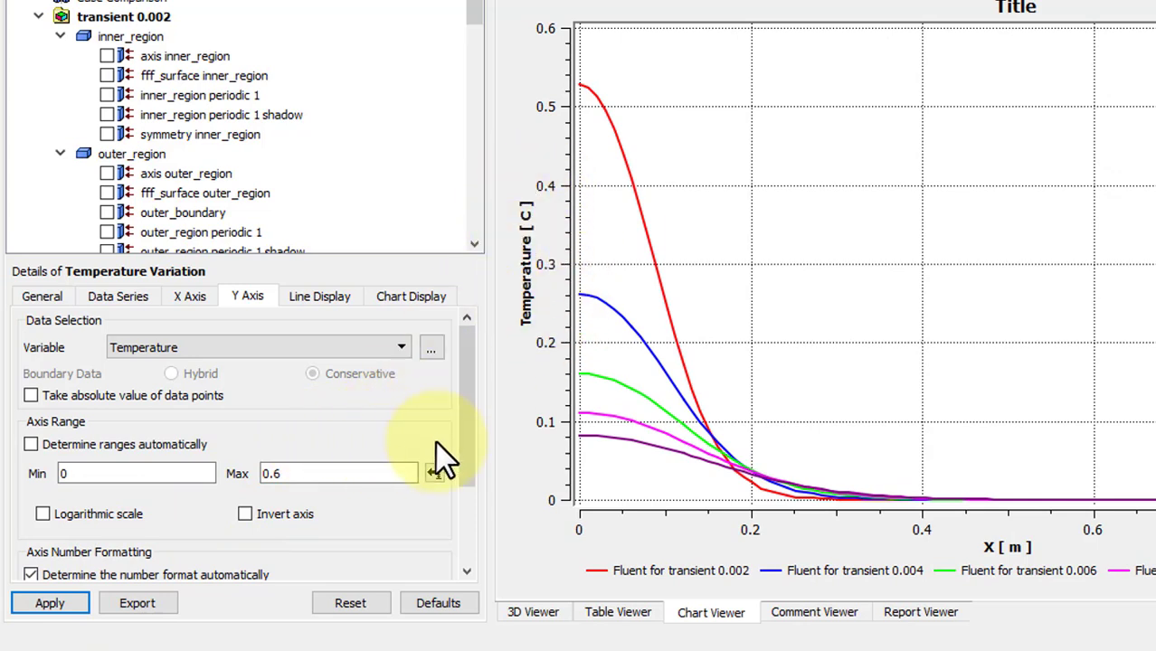
Step: Give the vertical axis the custom label Concentration
left_click_drag(465, 434, 465, 530)
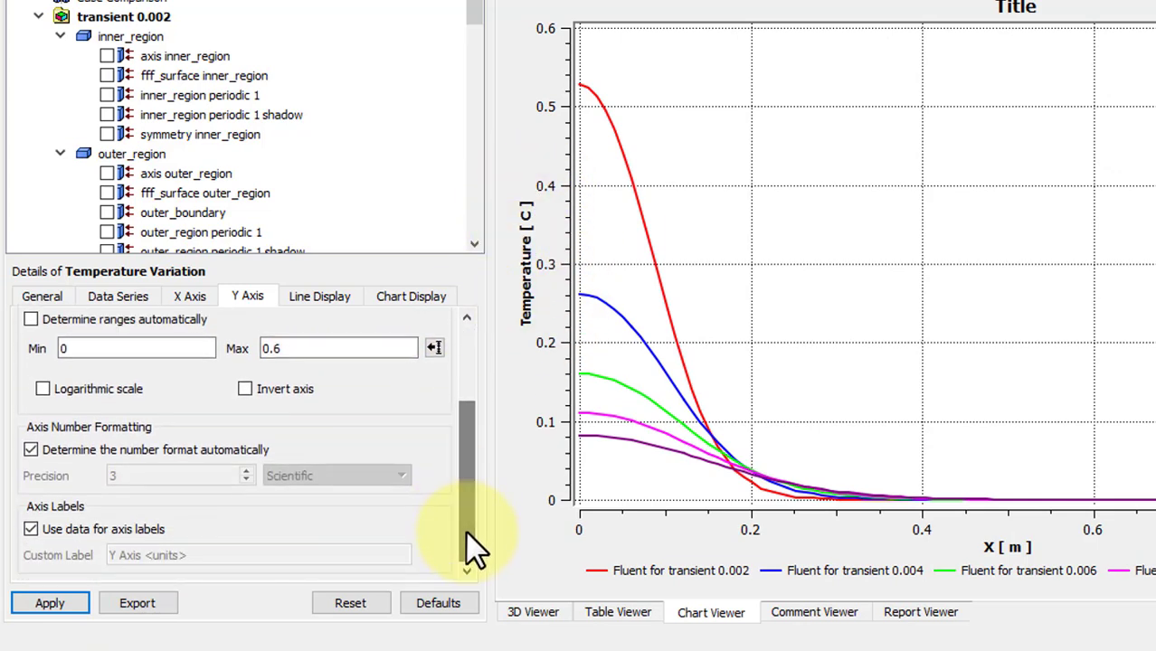
left_click(37, 529)
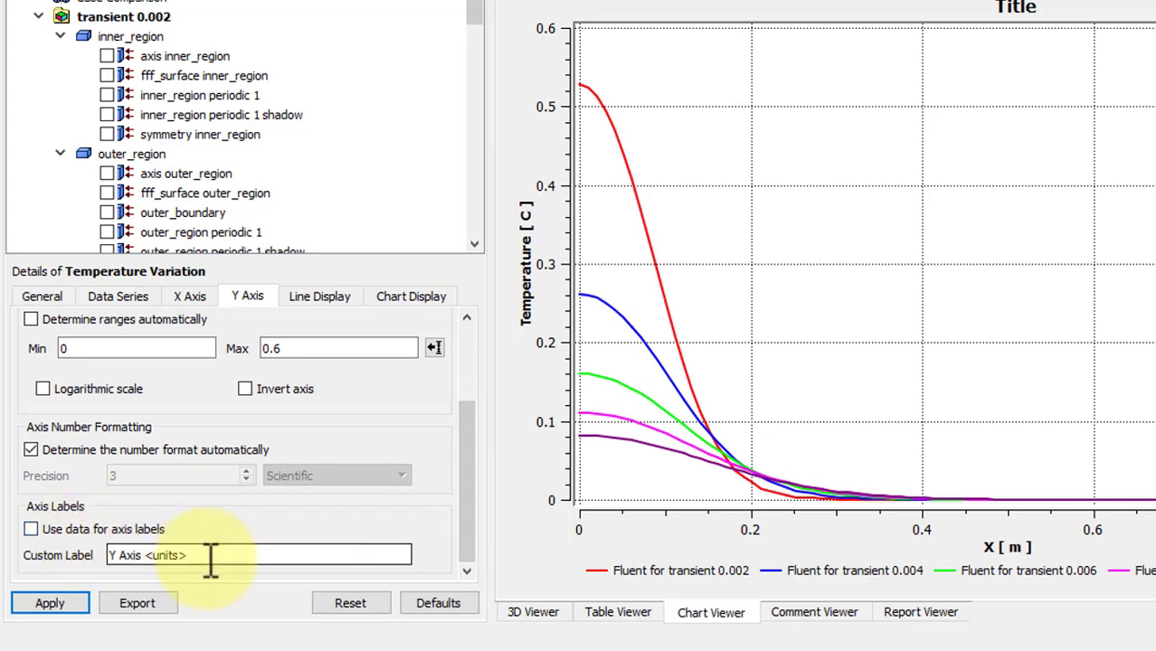
left_click_drag(212, 555, 74, 556)
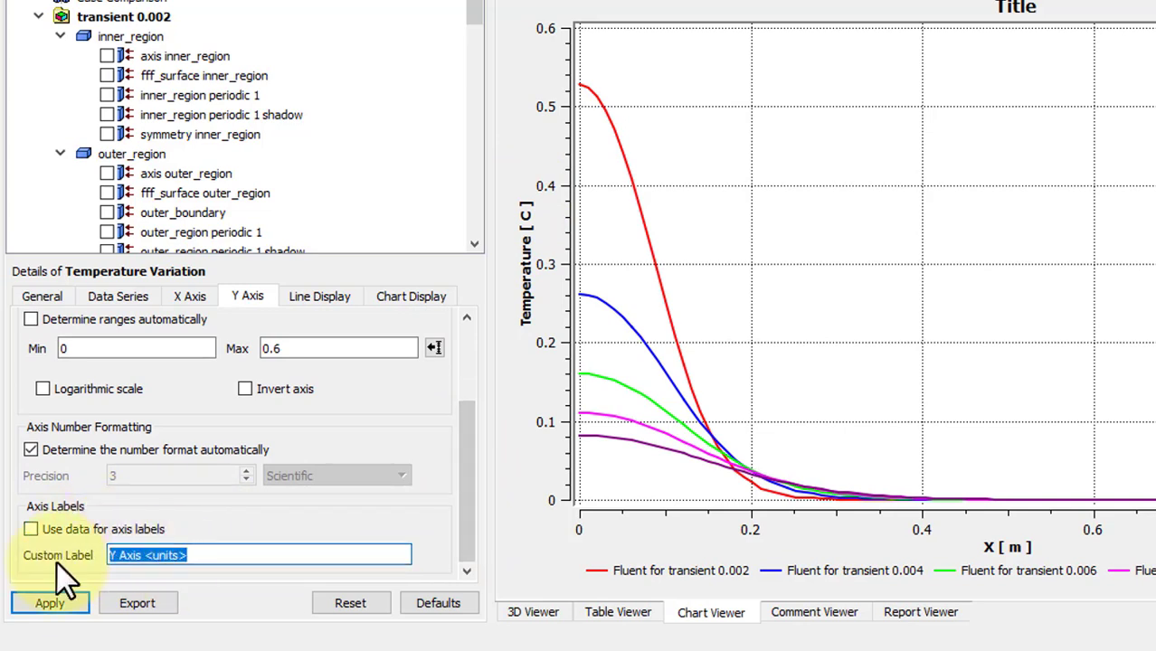
type("Concentration")
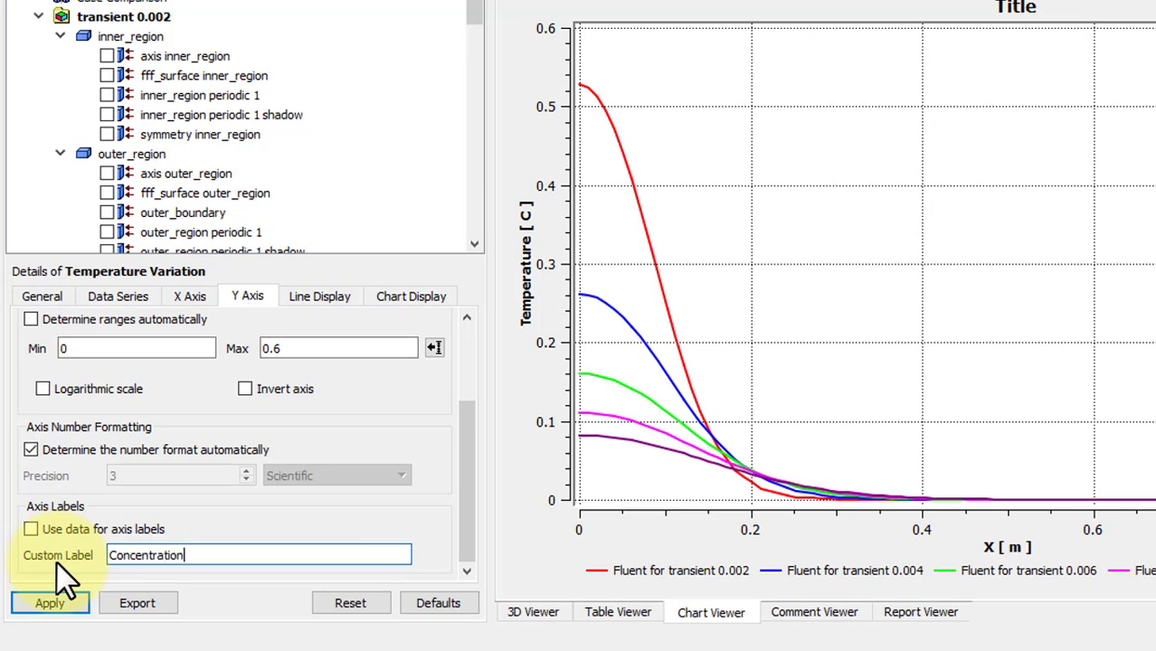
left_click(43, 603)
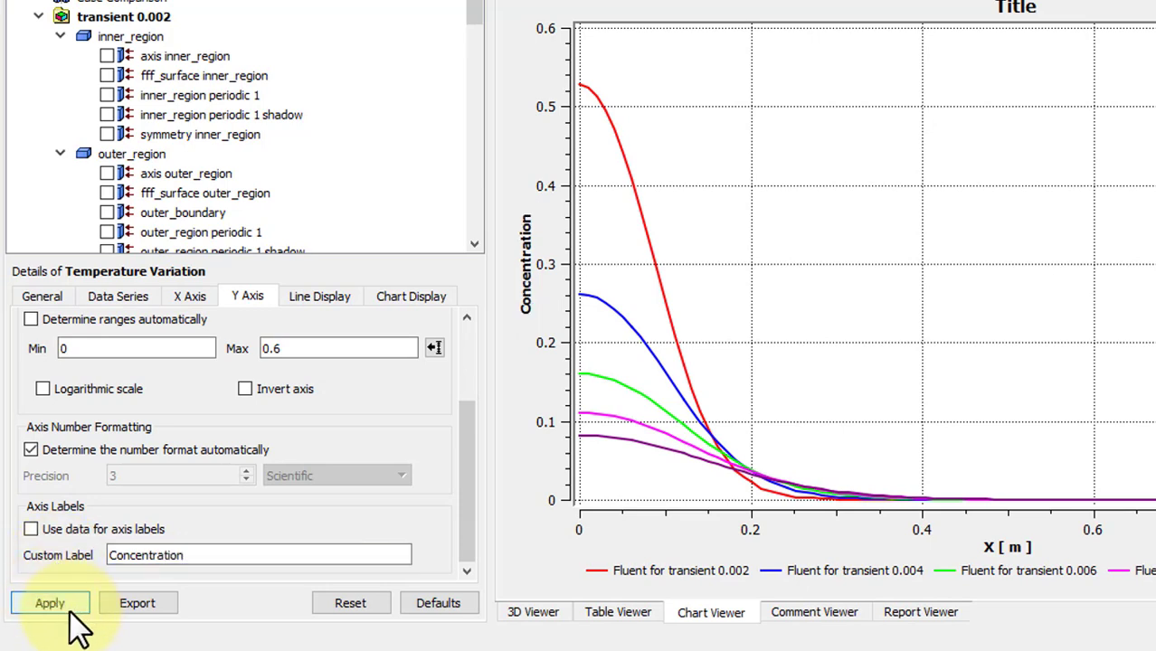
Step: Enable a custom horizontal axis label and select its X text for replacement with R
left_click(186, 297)
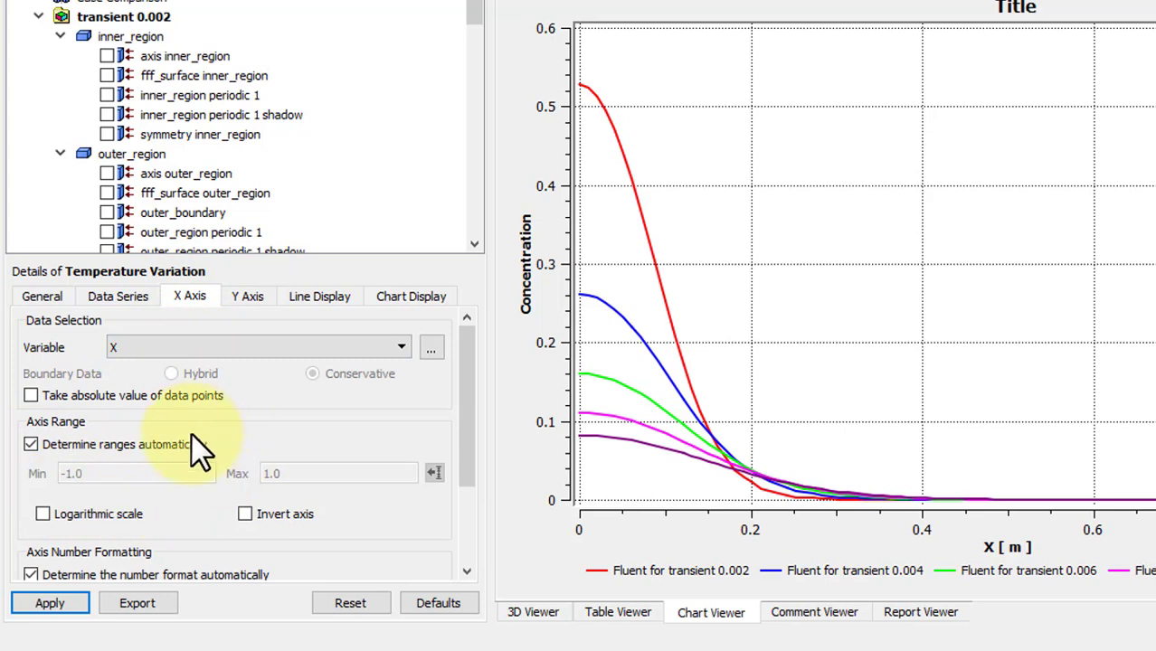
scroll(193, 447, "down", 2)
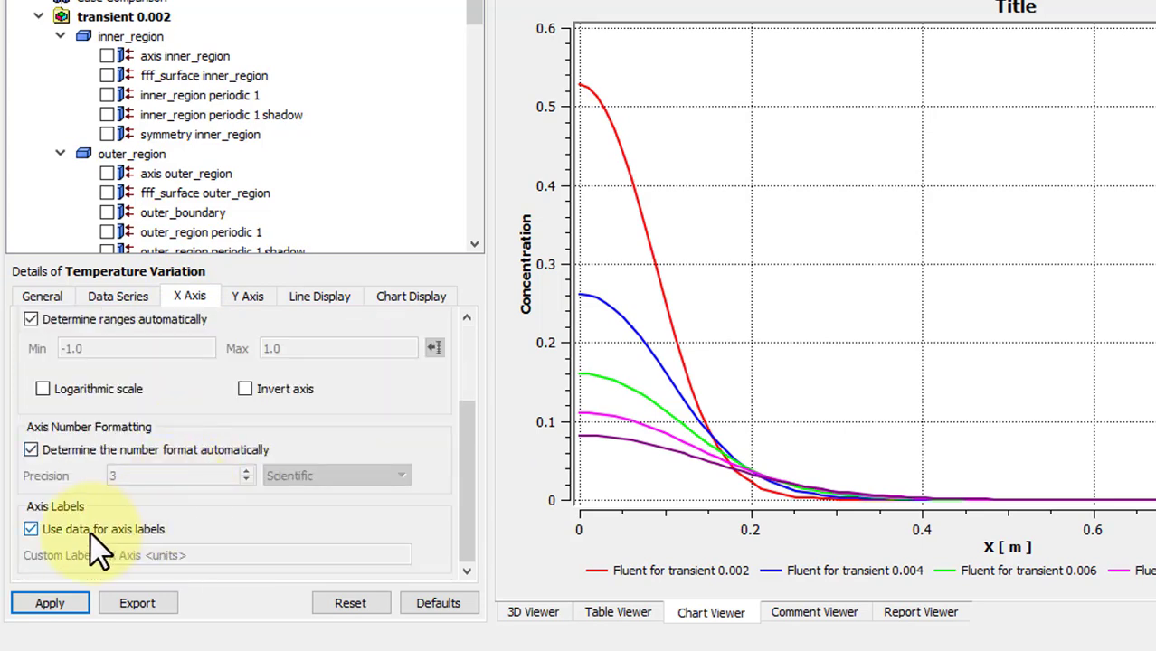
left_click(90, 532)
left_click_drag(145, 555, 99, 556)
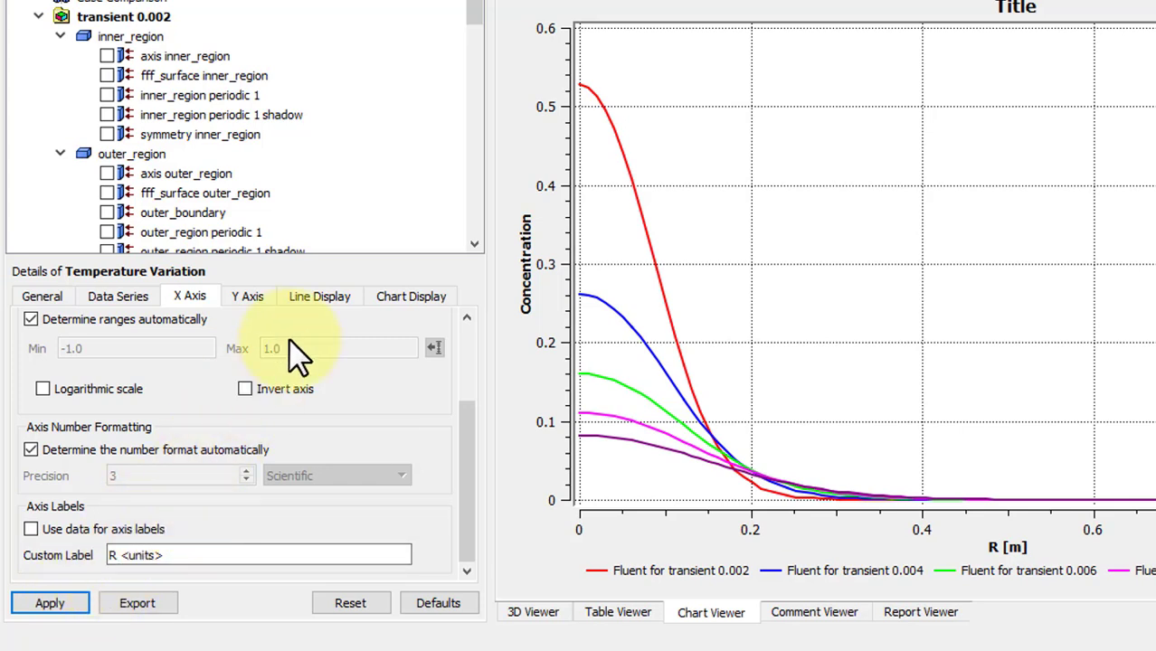
Step: Review the chart's per-line display settings, then its legend, font and grid display options
left_click(312, 299)
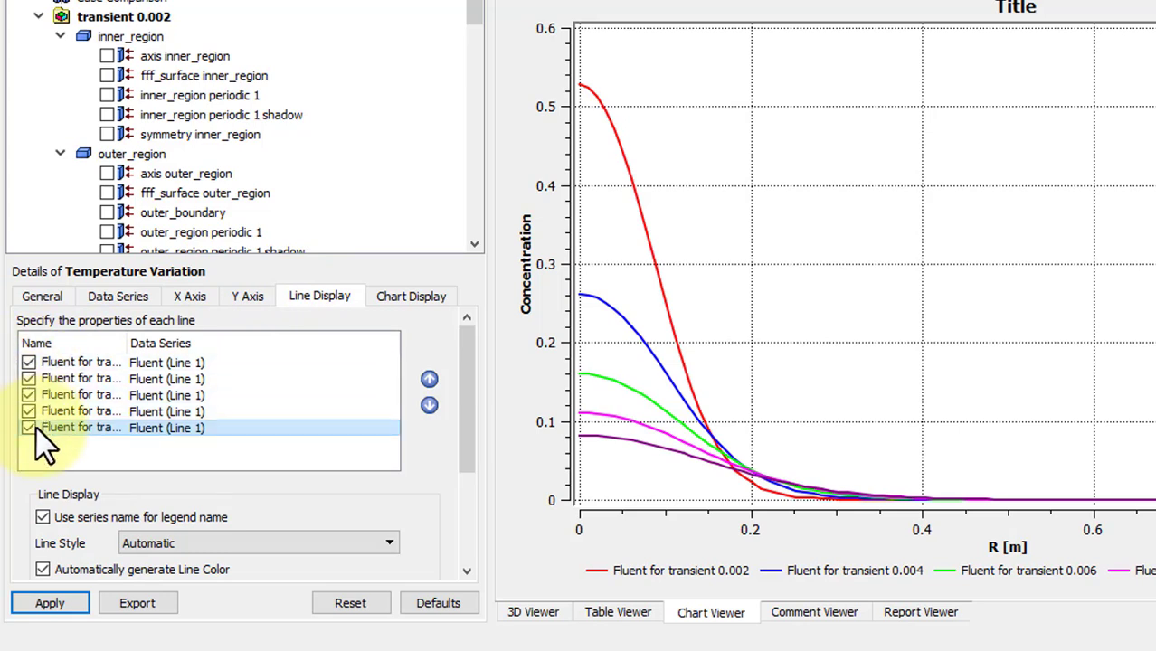
scroll(221, 480, "down", 1)
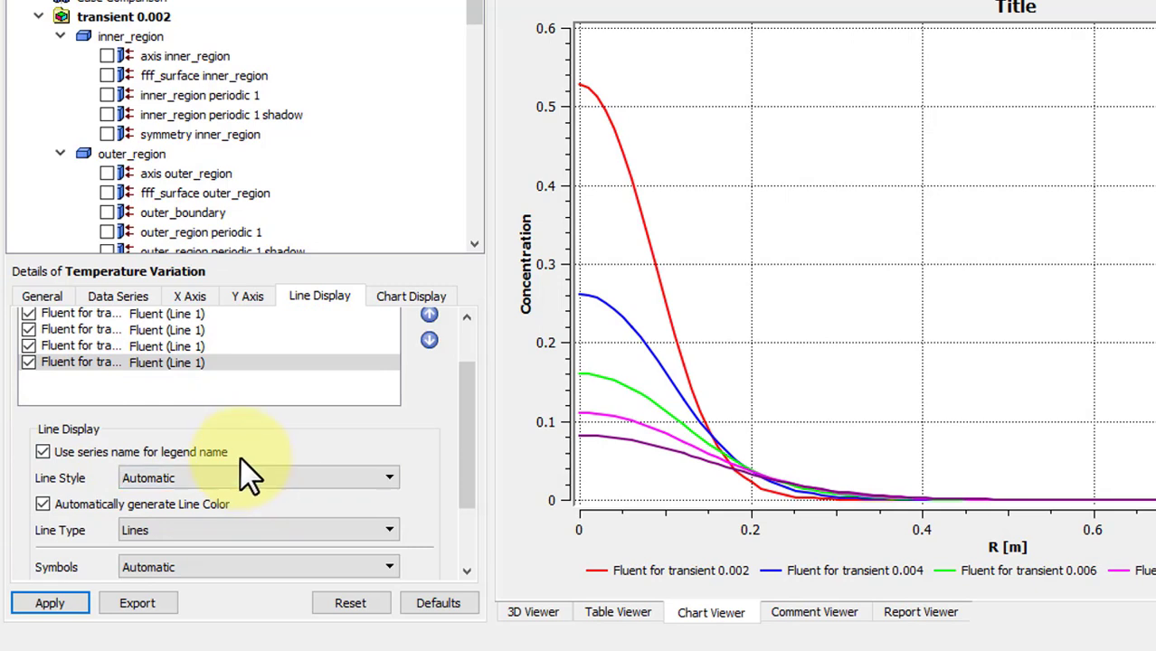
left_click(400, 301)
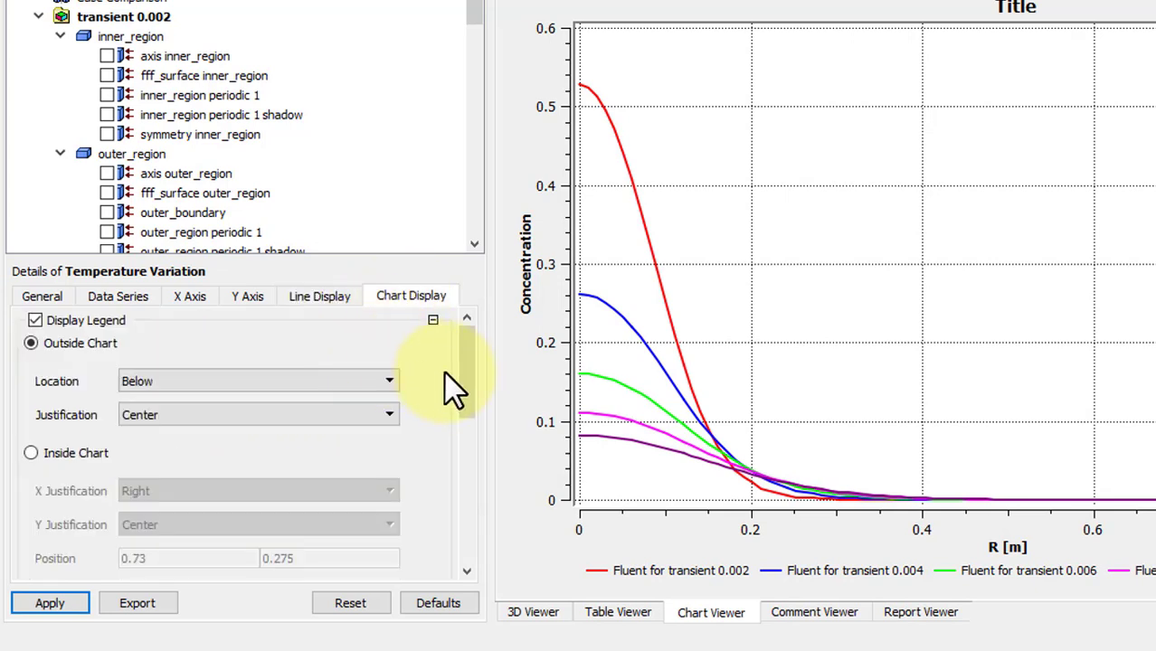
scroll(447, 400, "down", 6)
scroll(432, 470, "down", 7)
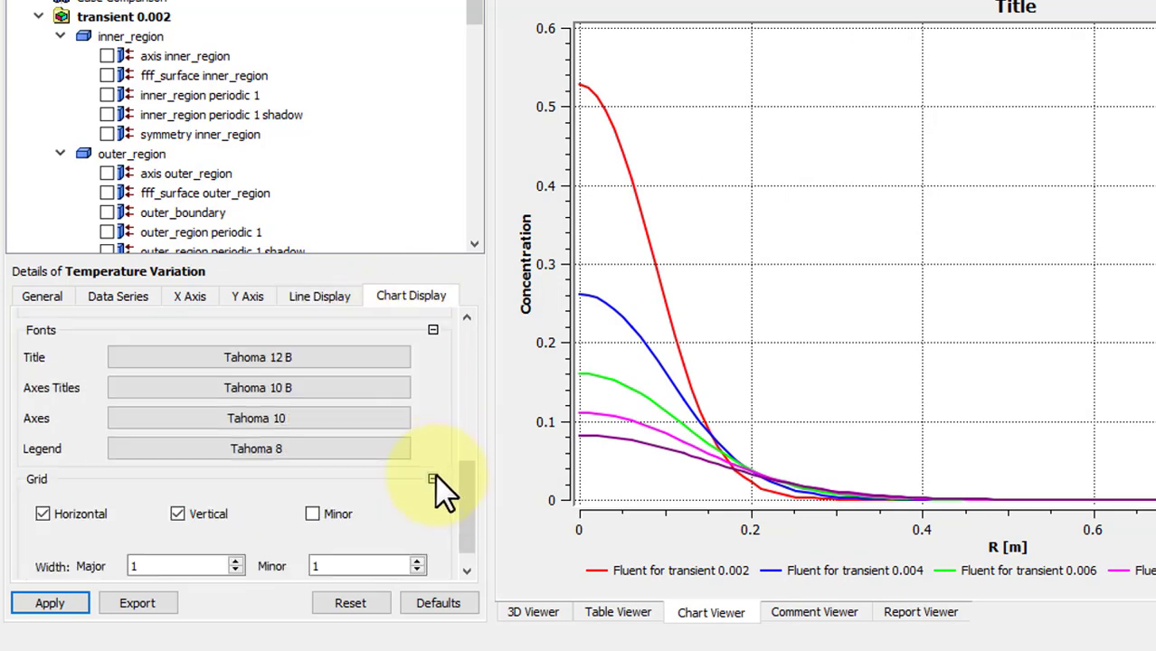
scroll(434, 439, "up", 4)
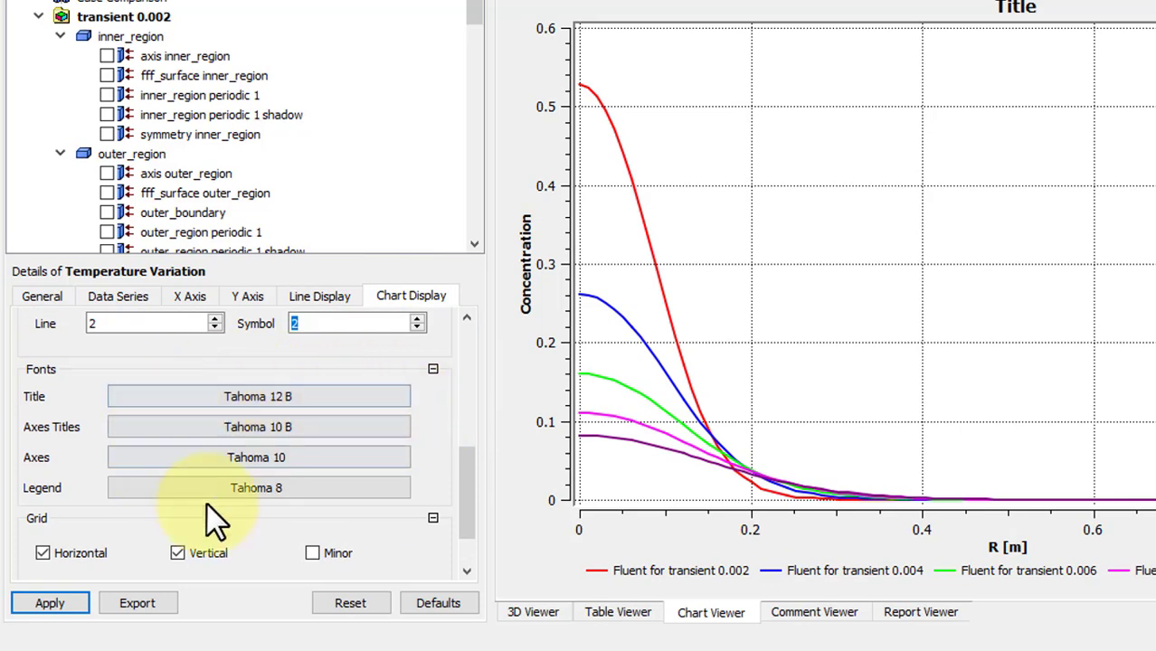